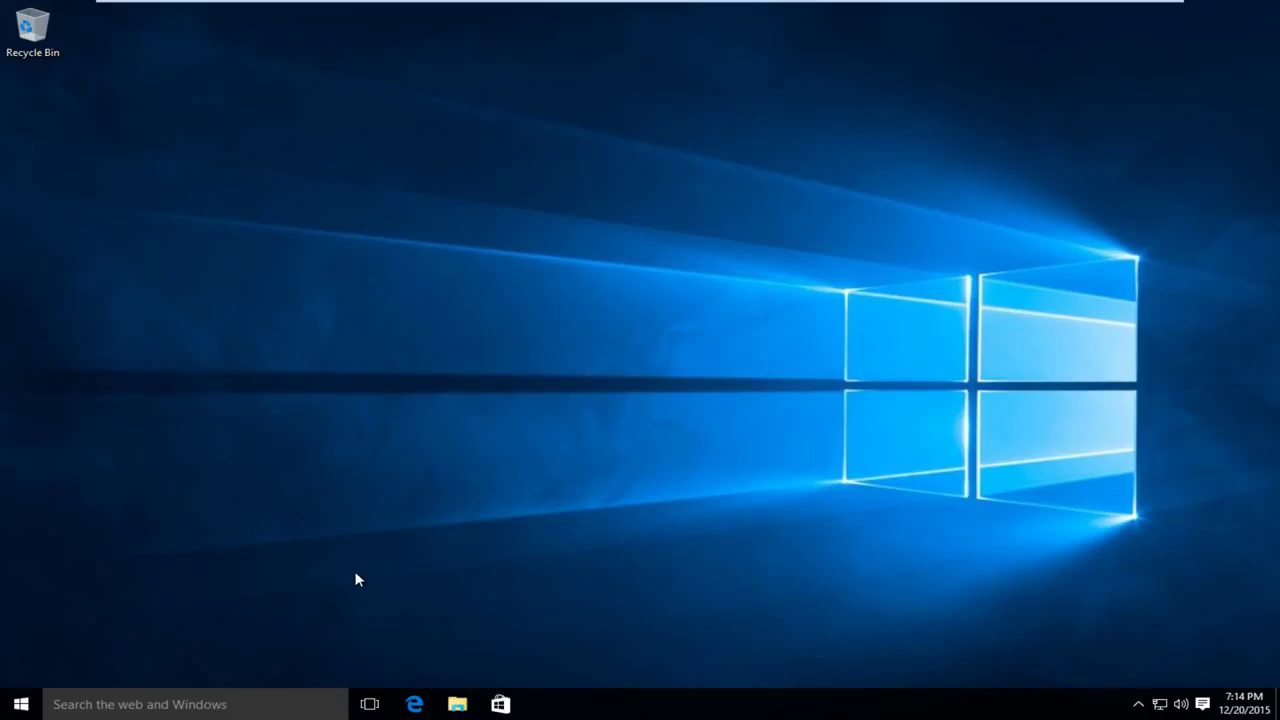
# Step: Search Start for 'folder' and open the 'Show hidden files and folders' setting
pyautogui.click(18, 708)
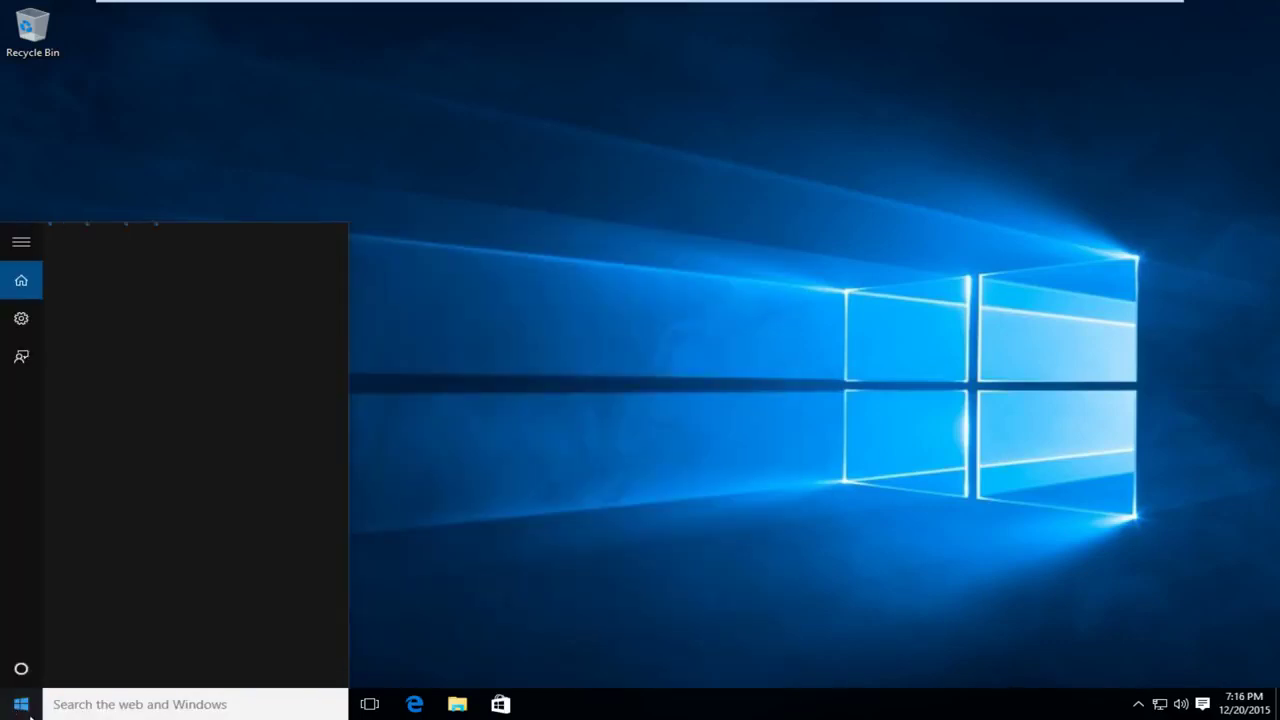
pyautogui.write('folder')
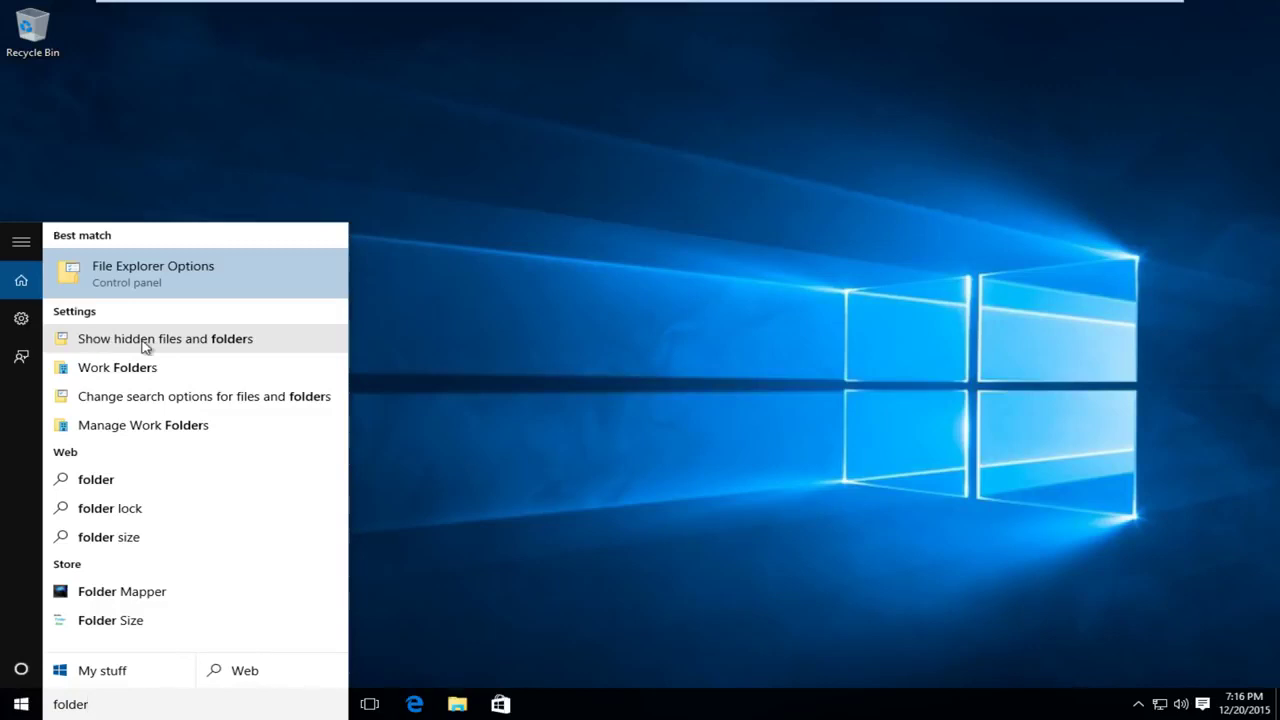
pyautogui.click(183, 340)
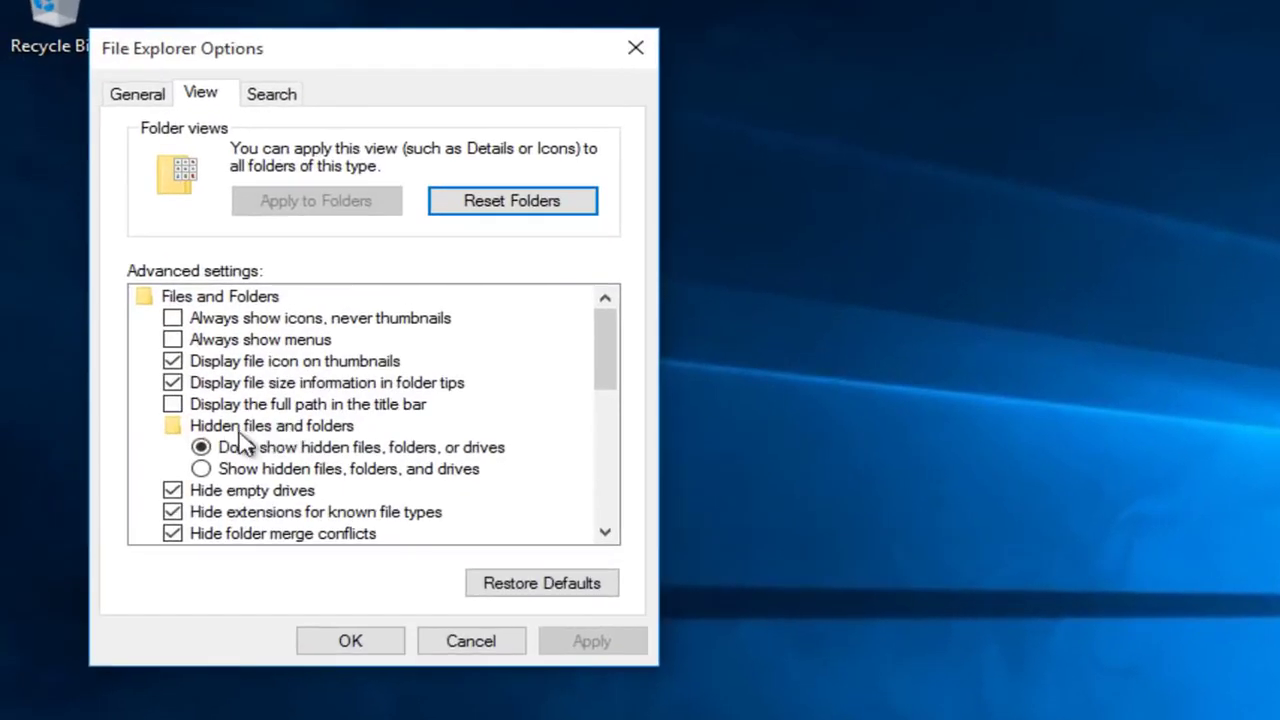
# Step: Select 'Show hidden files, folders, and drives' on the View tab, apply, and confirm with OK
pyautogui.click(204, 470)
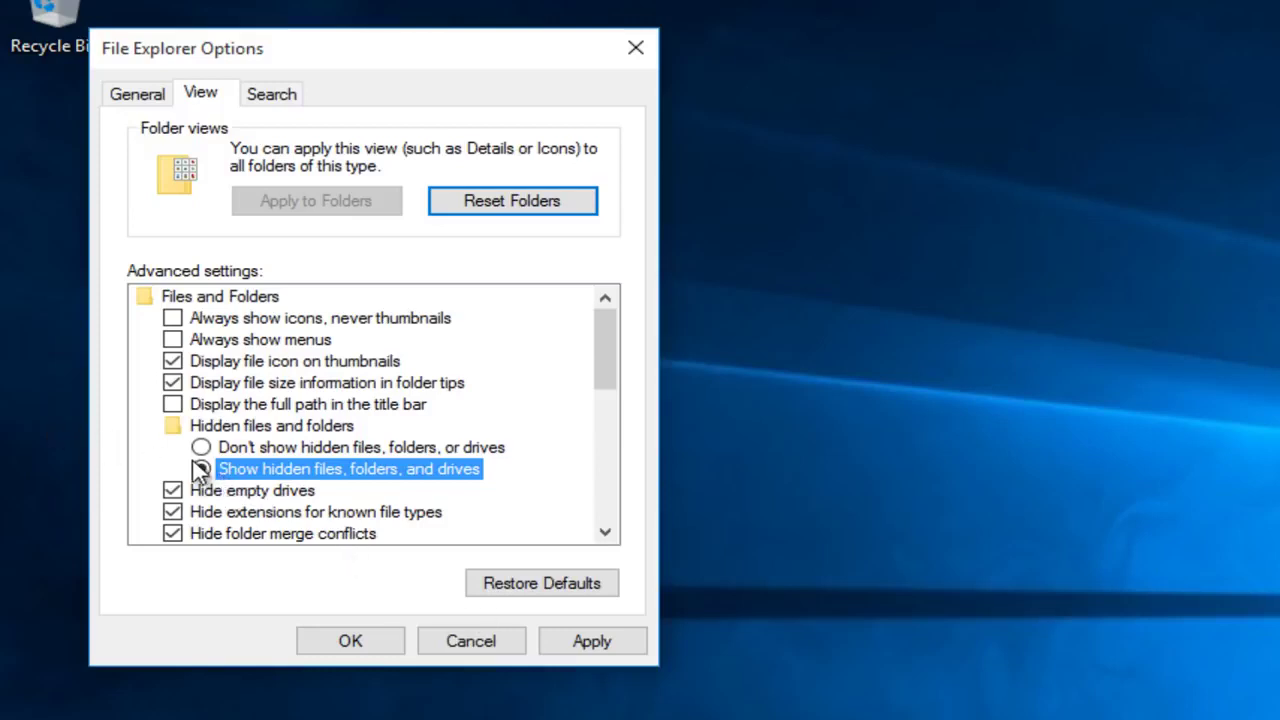
pyautogui.click(201, 447)
pyautogui.click(201, 468)
pyautogui.click(585, 641)
pyautogui.click(402, 640)
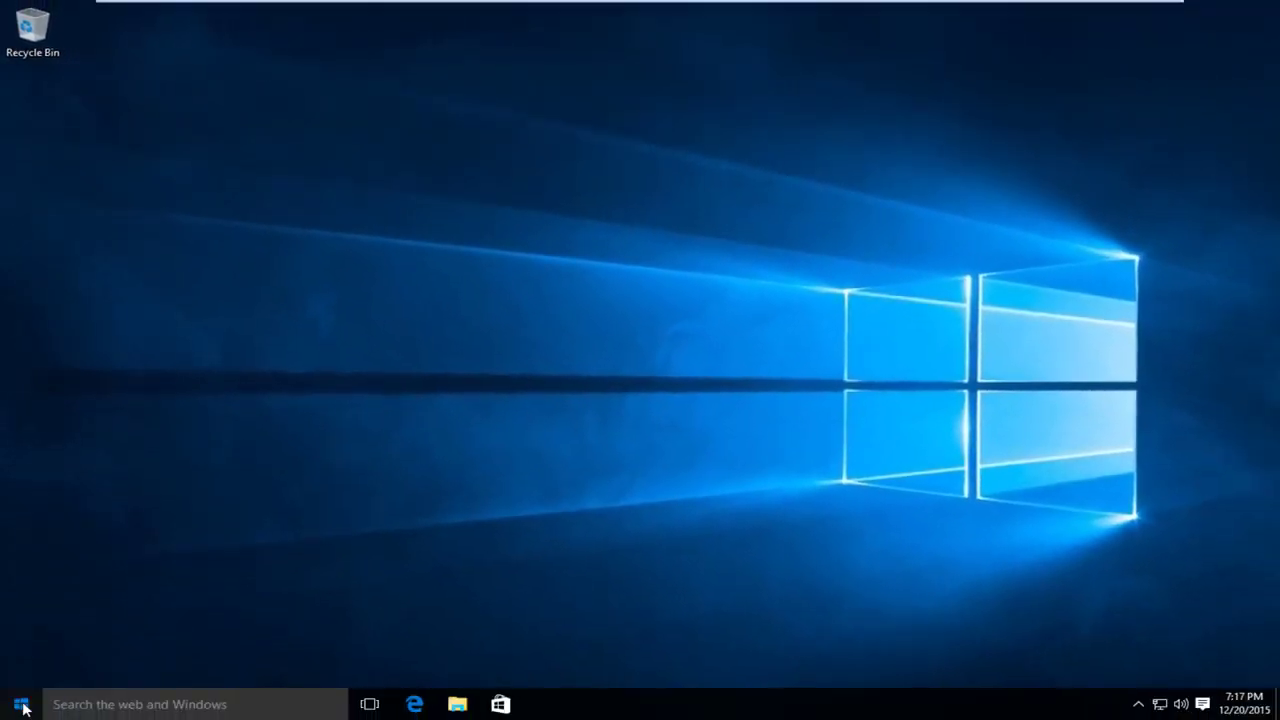
# Step: Search Start for 'computer' and open the This PC window
pyautogui.click(22, 706)
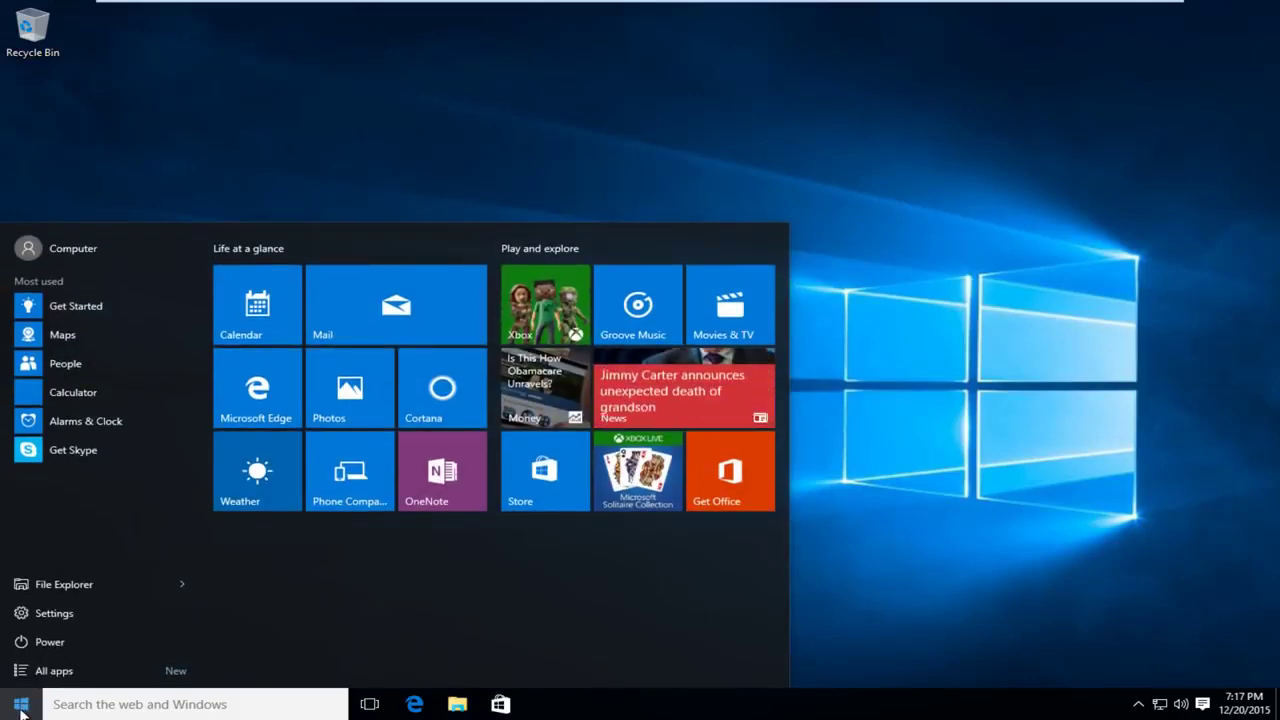
pyautogui.write('computer')
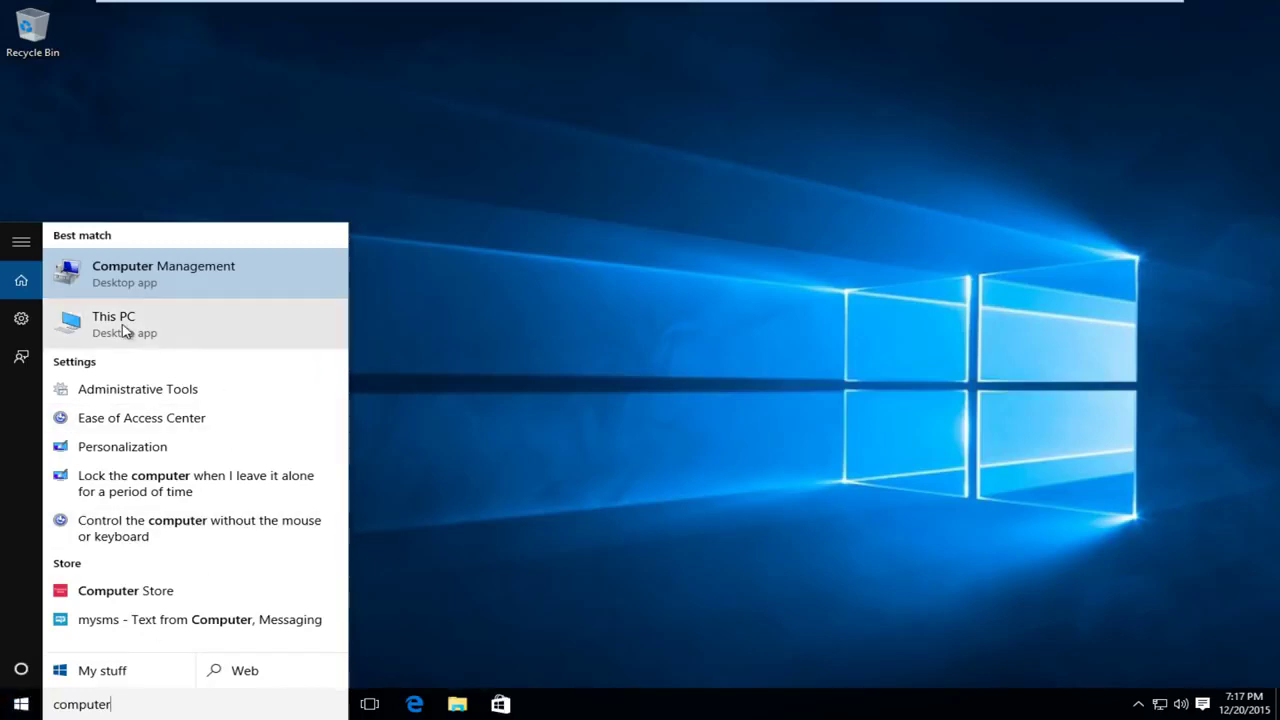
pyautogui.click(122, 325)
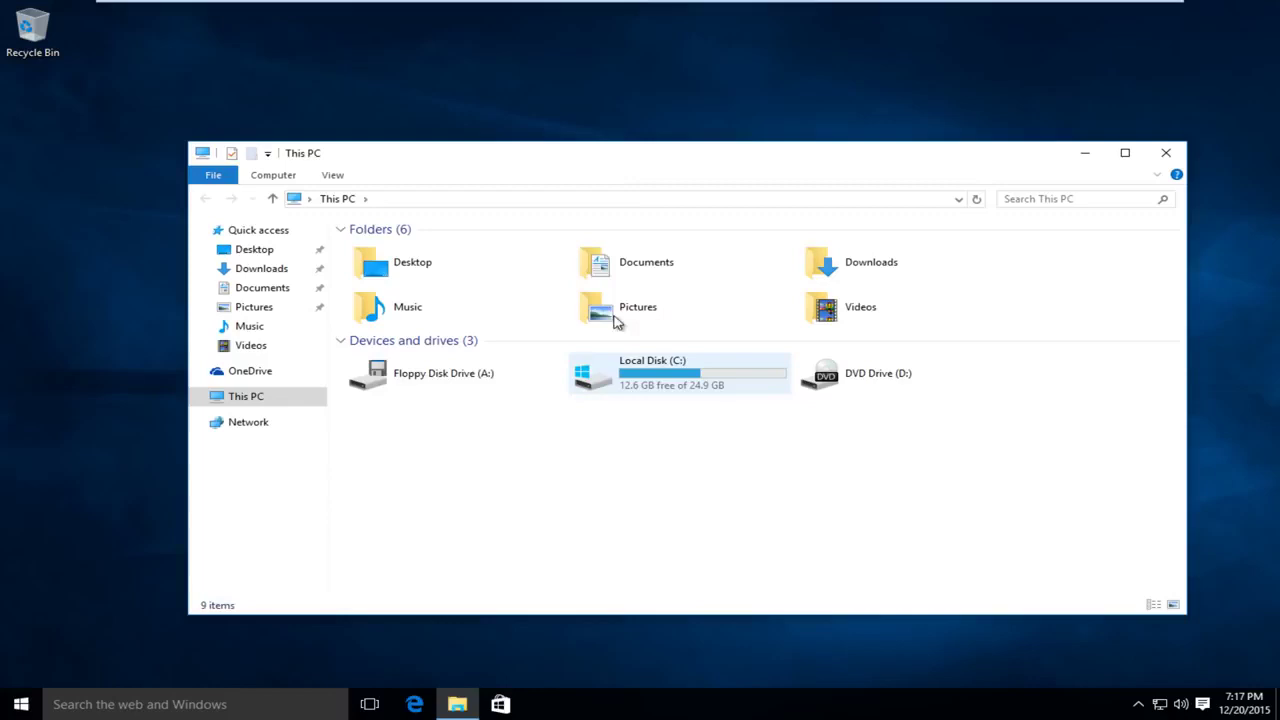
# Step: Browse from Local Disk (C:) to C:\Users\Computer\AppData\Local\Packages
pyautogui.moveTo(585, 160); pyautogui.dragTo(575, 130)
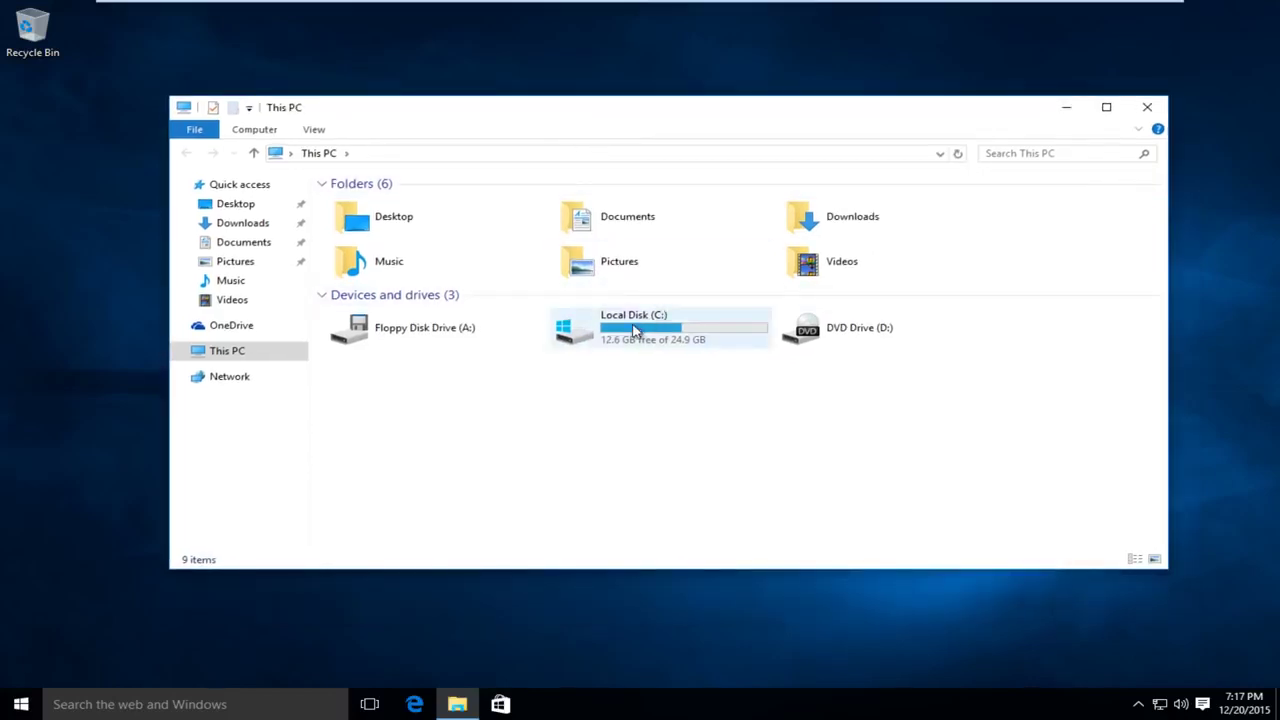
pyautogui.moveTo(628, 334)
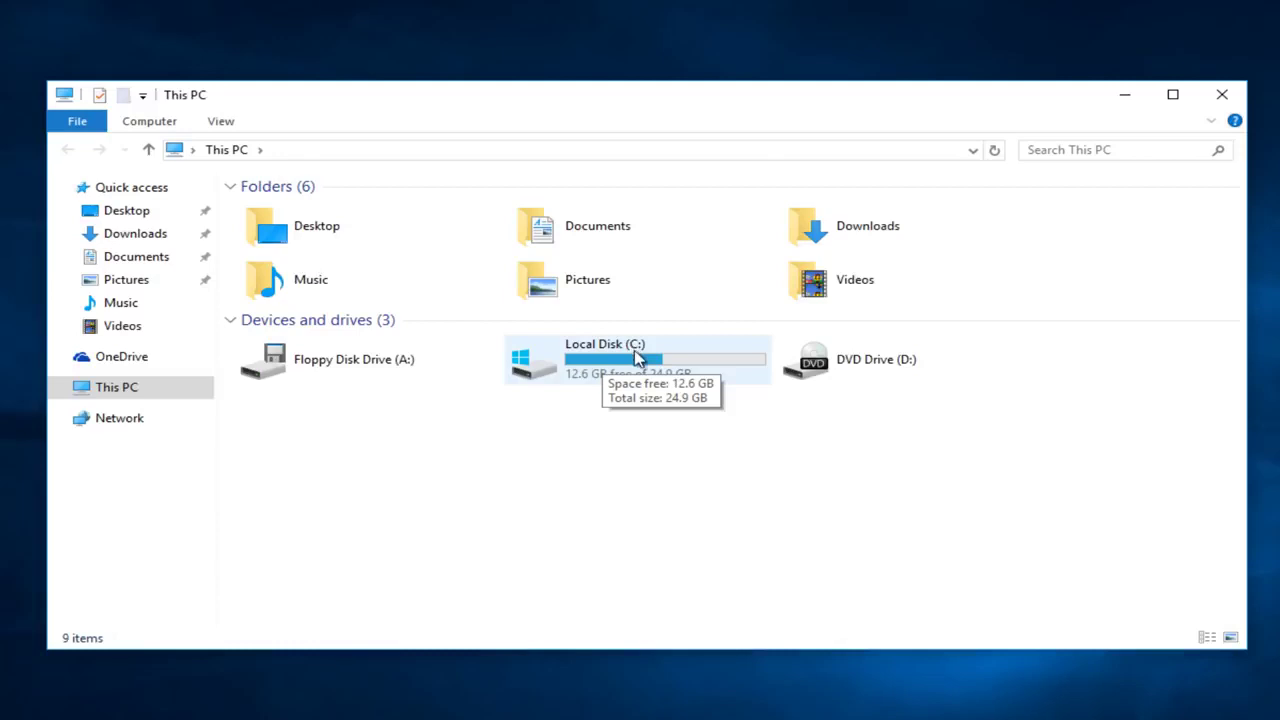
pyautogui.click(628, 372)
pyautogui.doubleClick(628, 372)
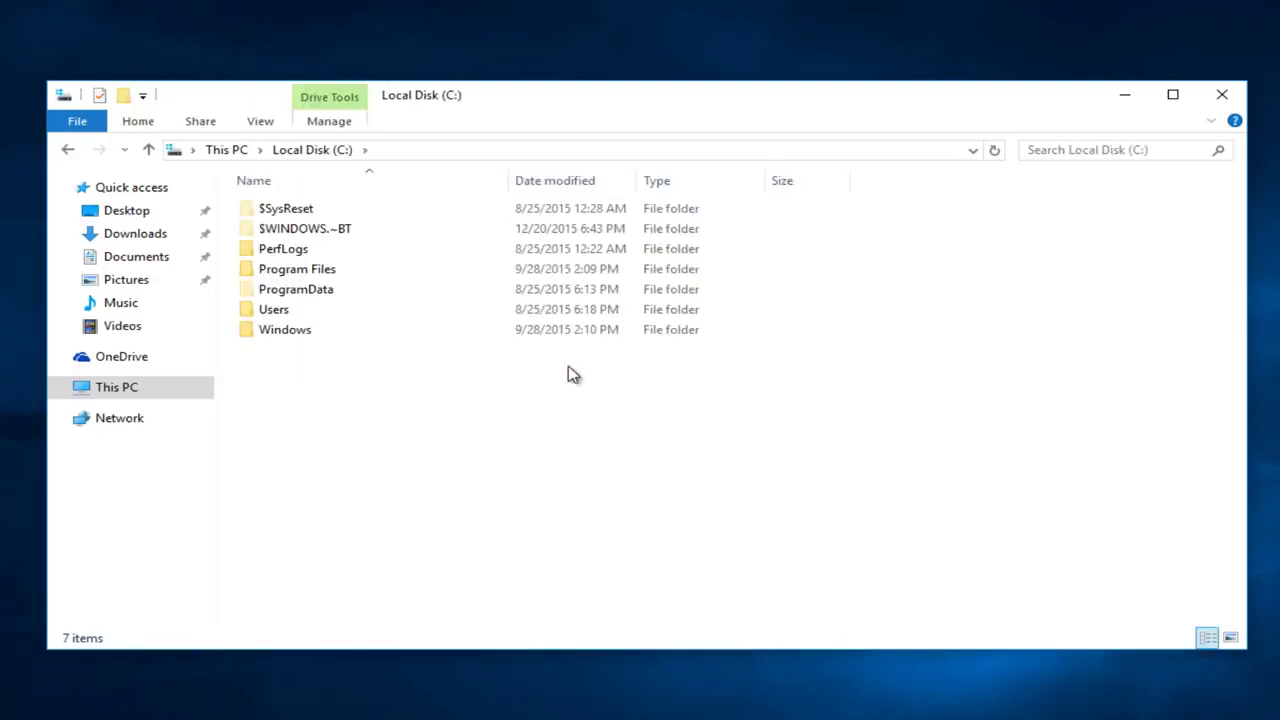
pyautogui.doubleClick(276, 312)
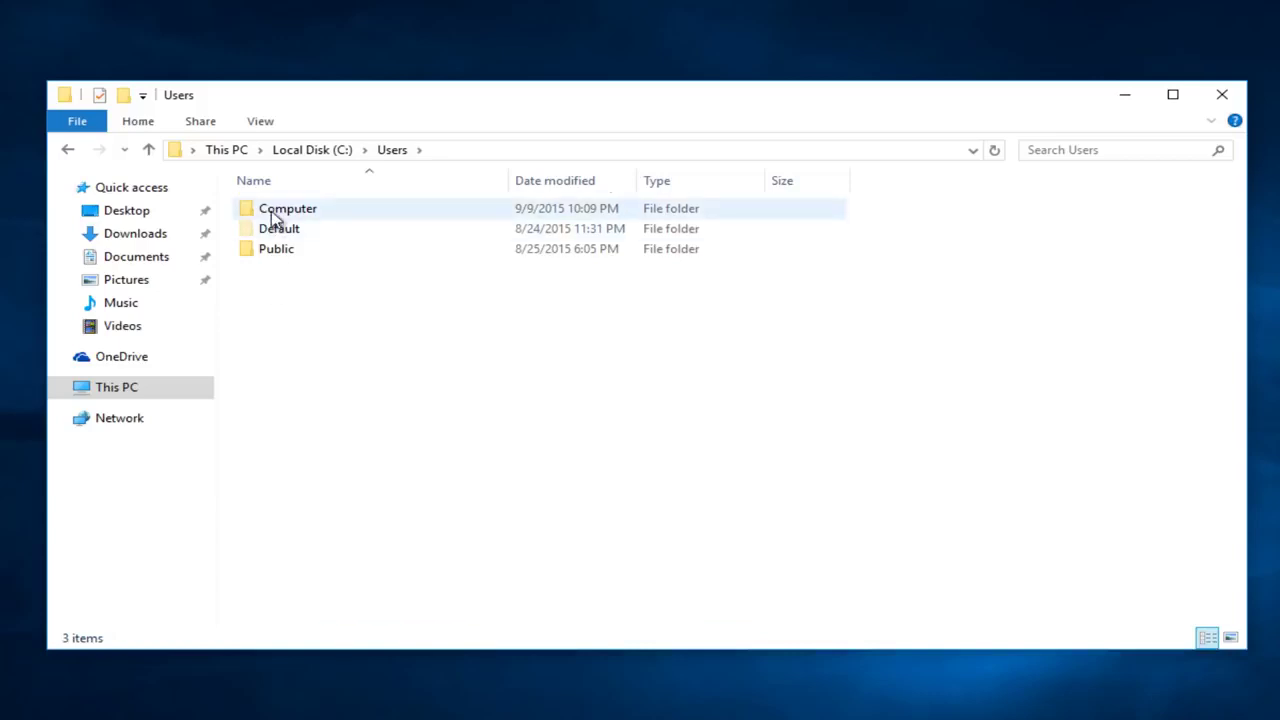
pyautogui.doubleClick(273, 212)
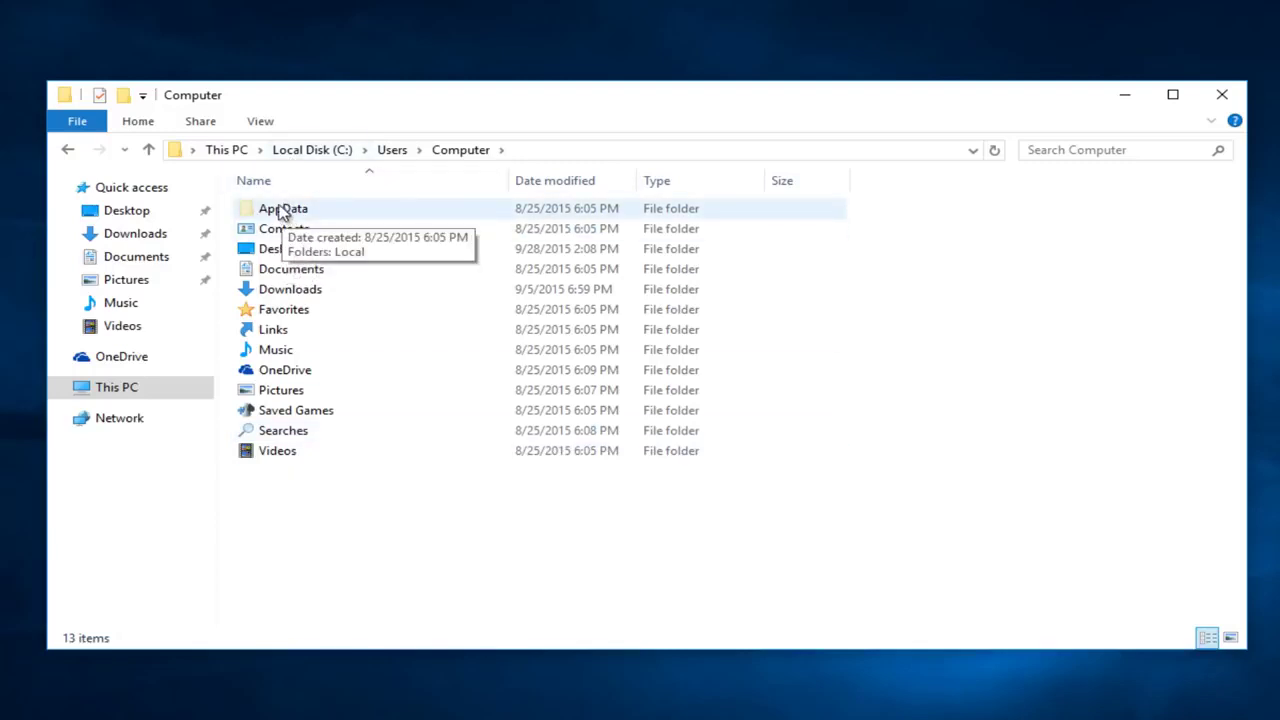
pyautogui.doubleClick(283, 209)
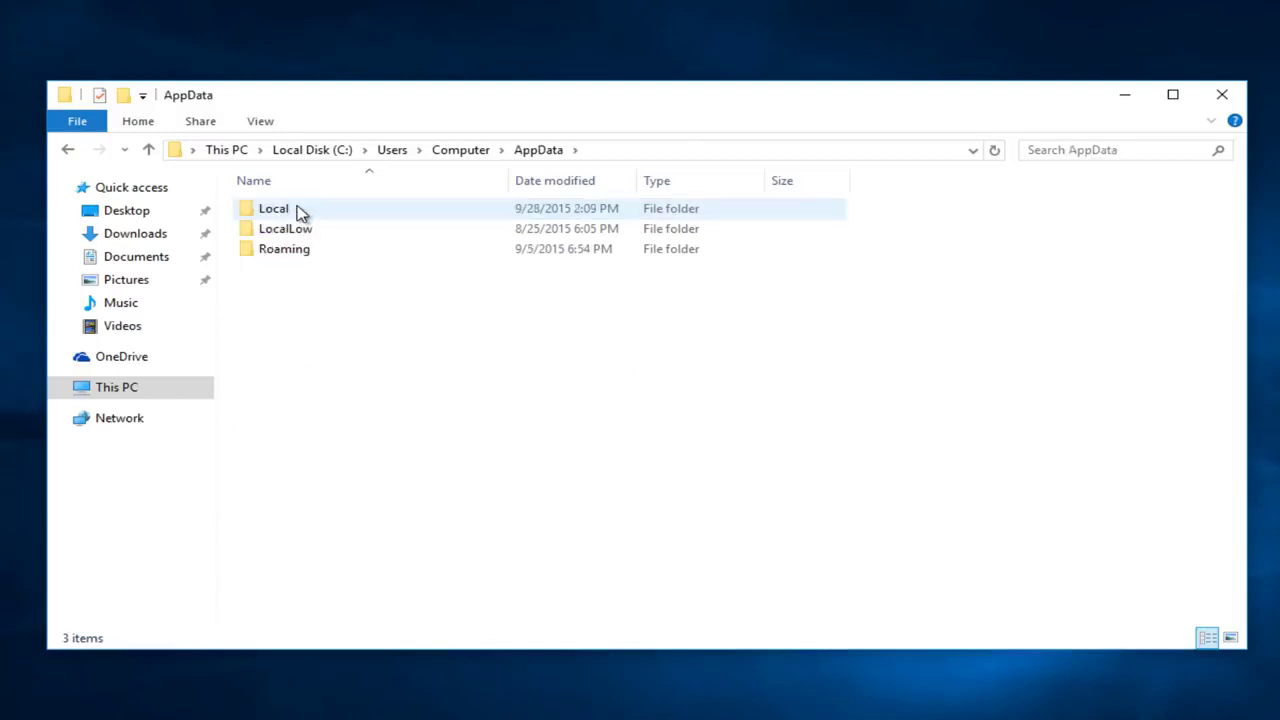
pyautogui.doubleClick(284, 212)
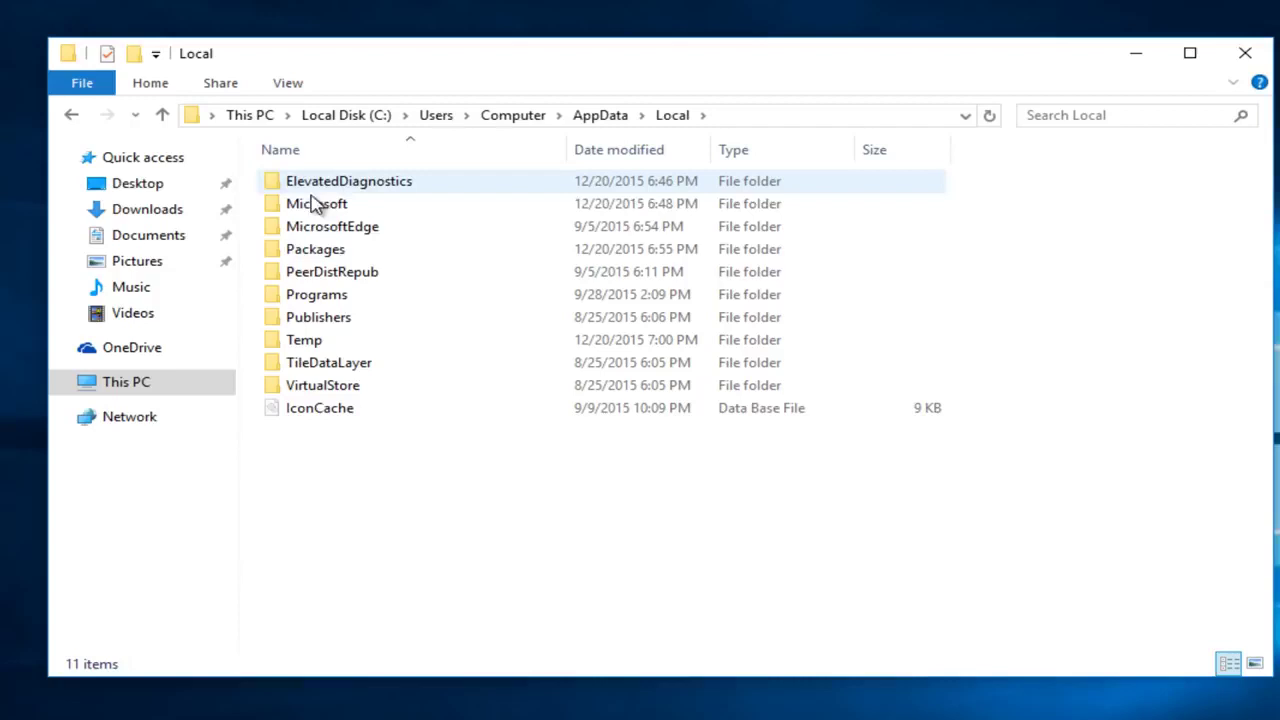
pyautogui.doubleClick(300, 252)
# Step: Delete the Microsoft Edge package folder from Packages and close the Explorer window
pyautogui.click(315, 435)
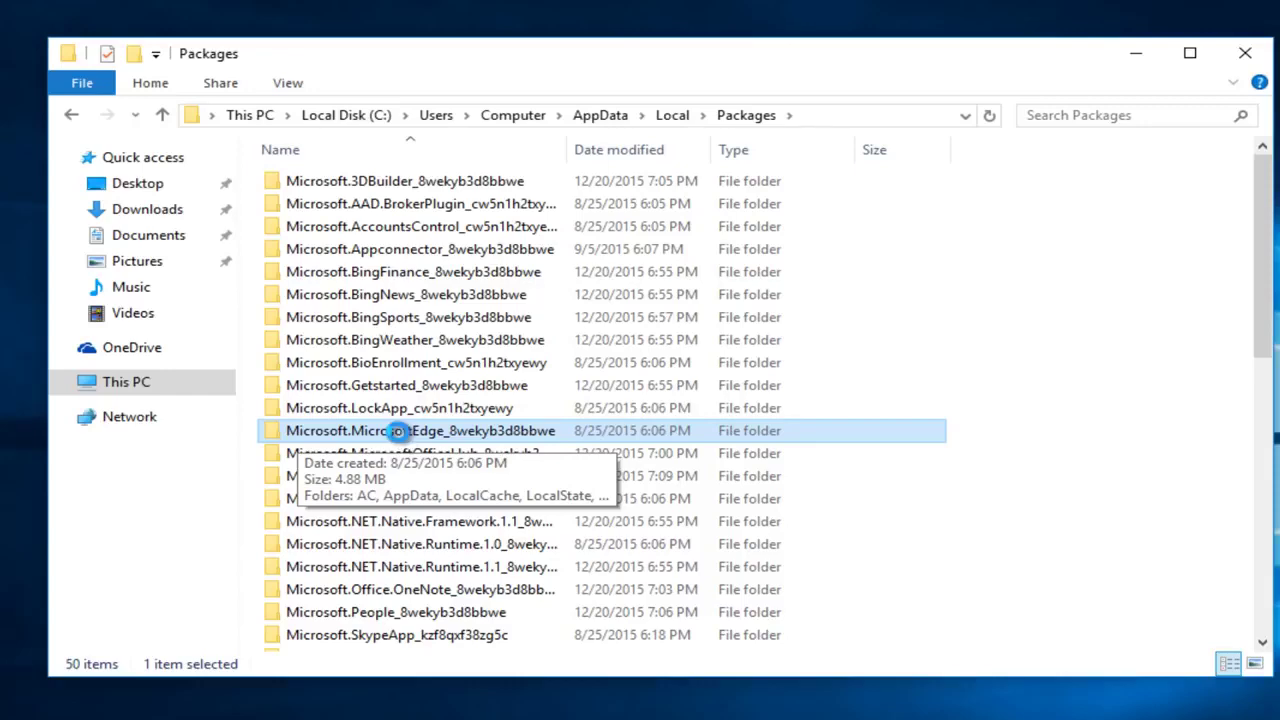
pyautogui.rightClick(400, 440)
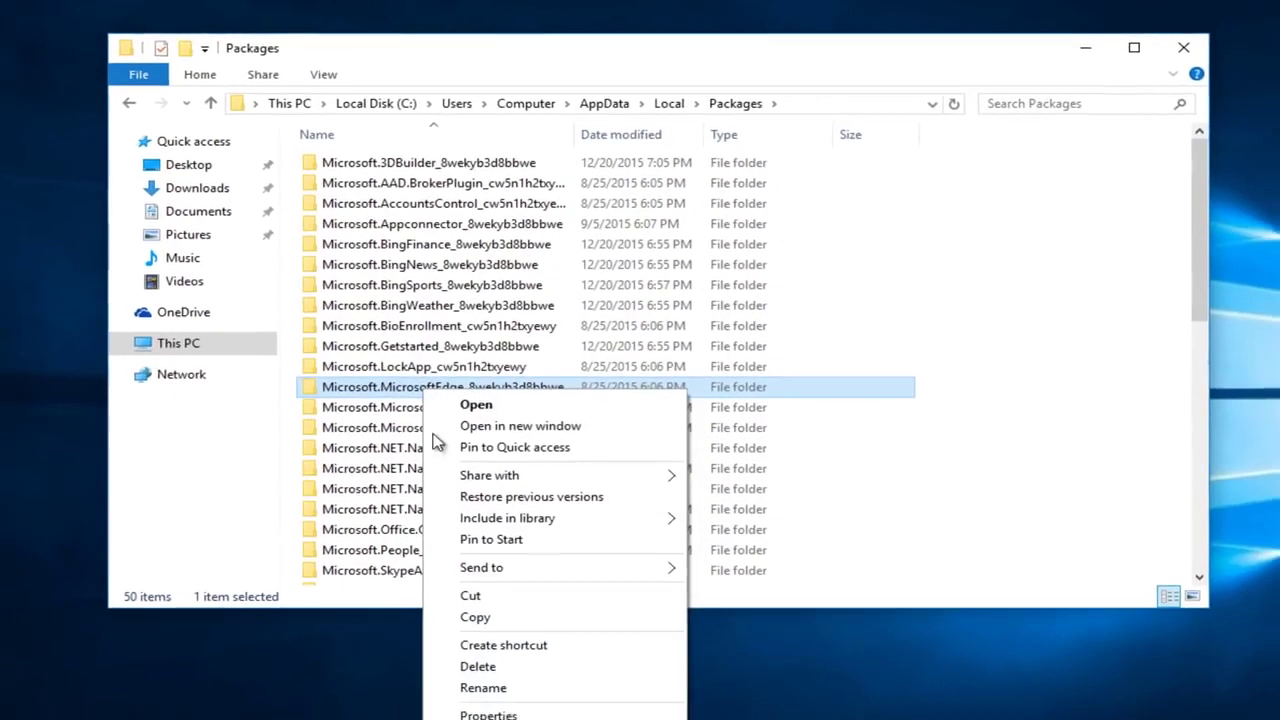
pyautogui.click(470, 699)
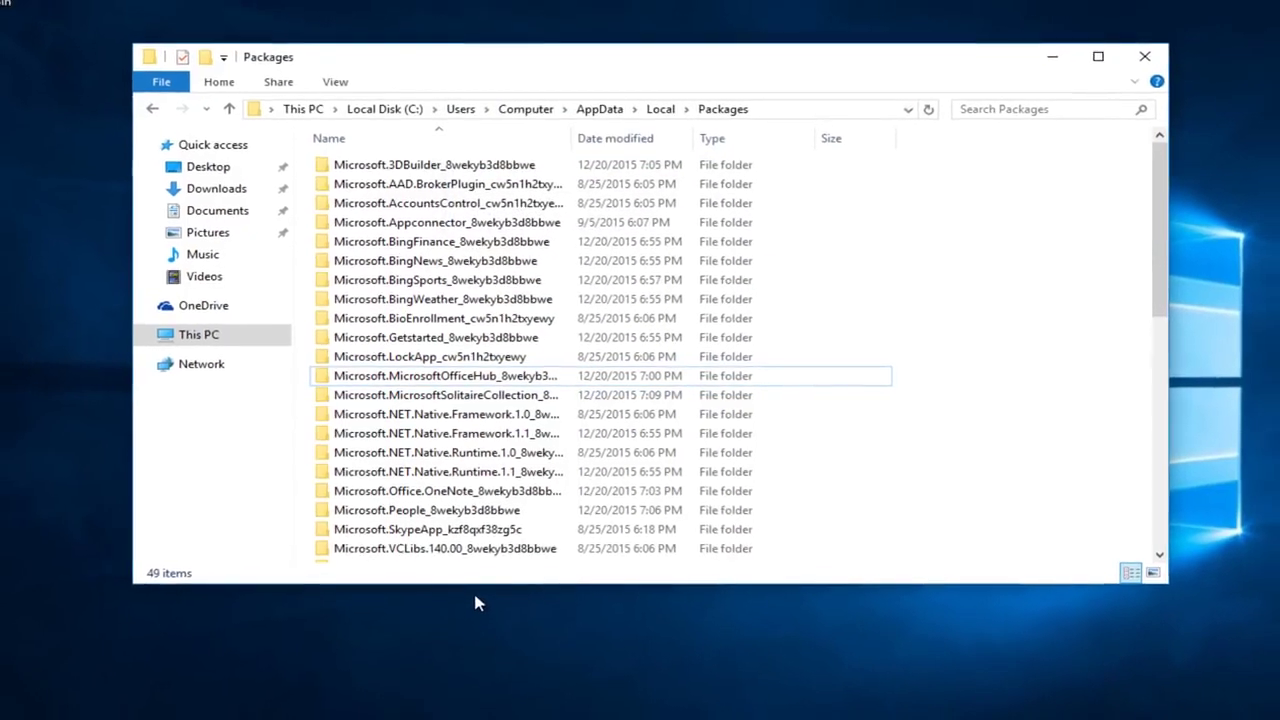
pyautogui.moveTo(1159, 192); pyautogui.dragTo(1159, 208)
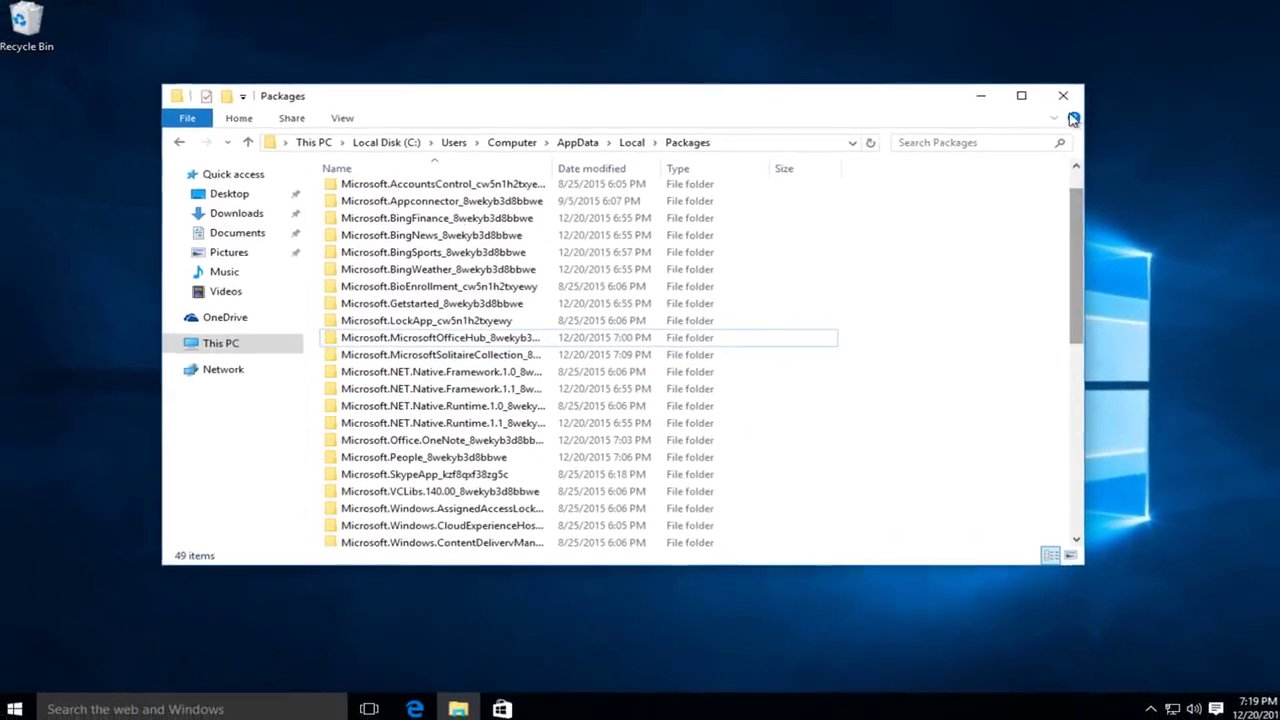
pyautogui.click(1068, 100)
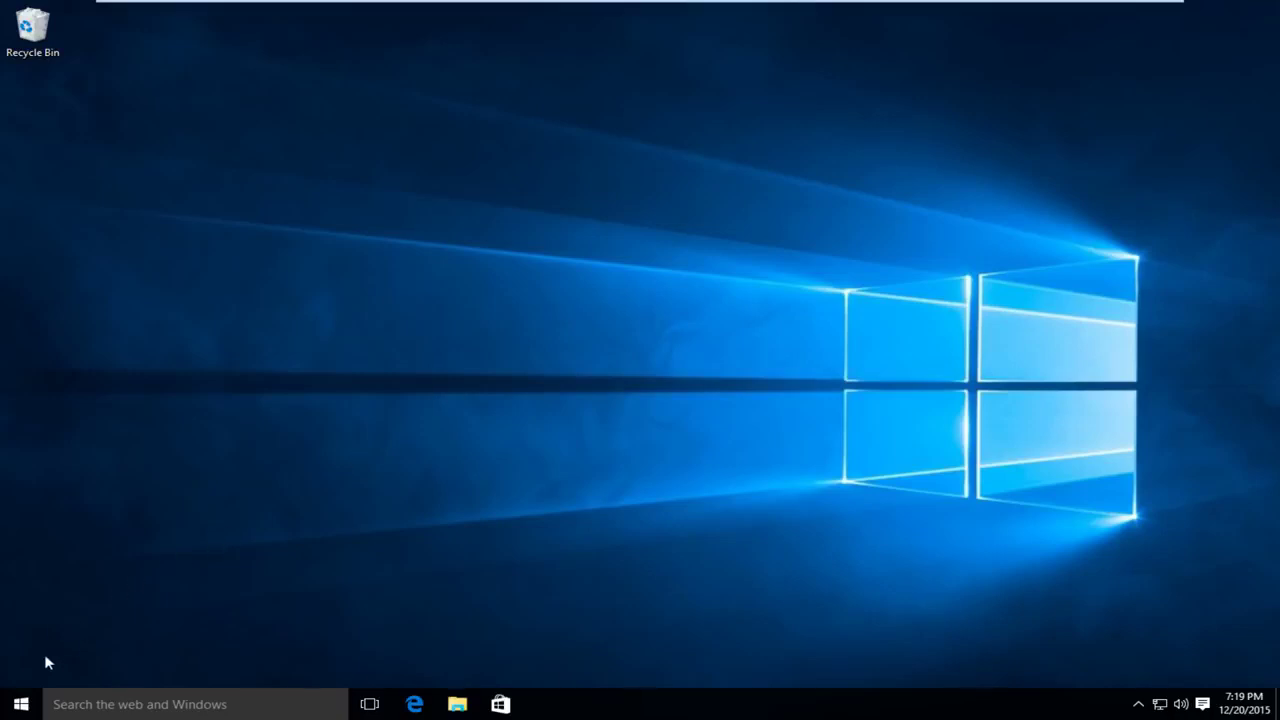
# Step: Restart the computer via the Start button's Shut down or sign out menu
pyautogui.rightClick(21, 704)
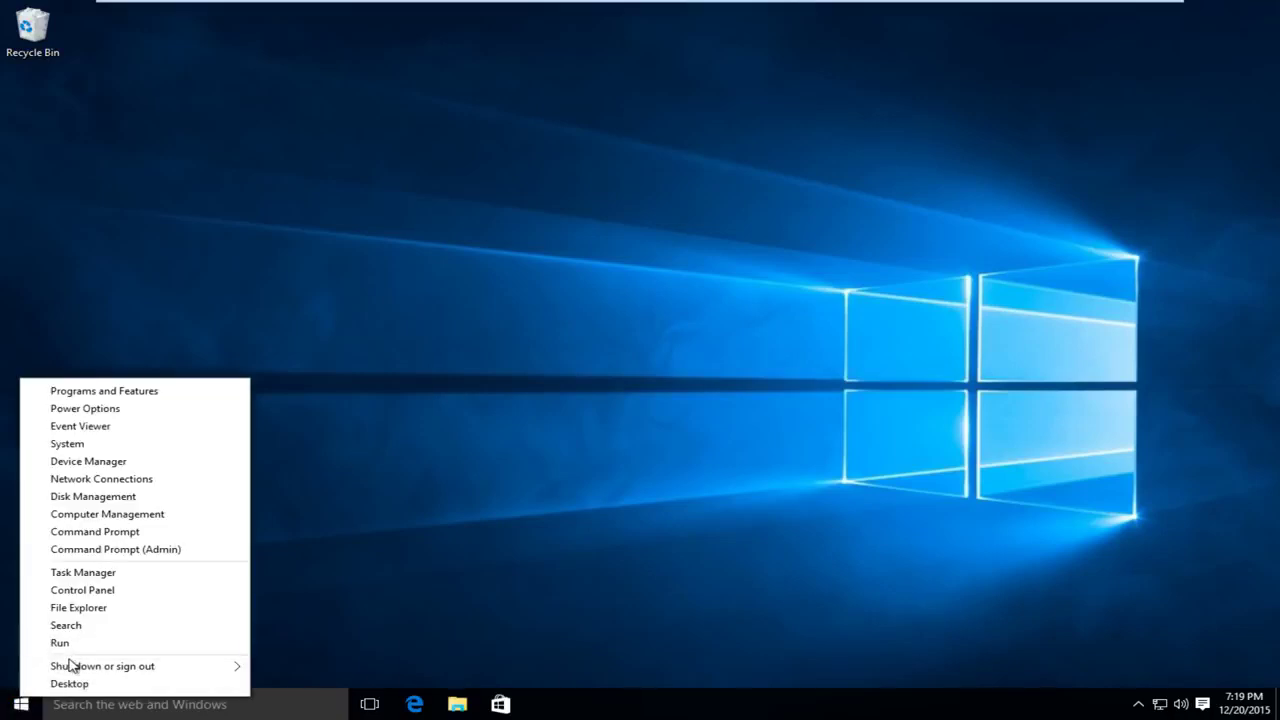
pyautogui.moveTo(73, 666)
pyautogui.click(297, 665)
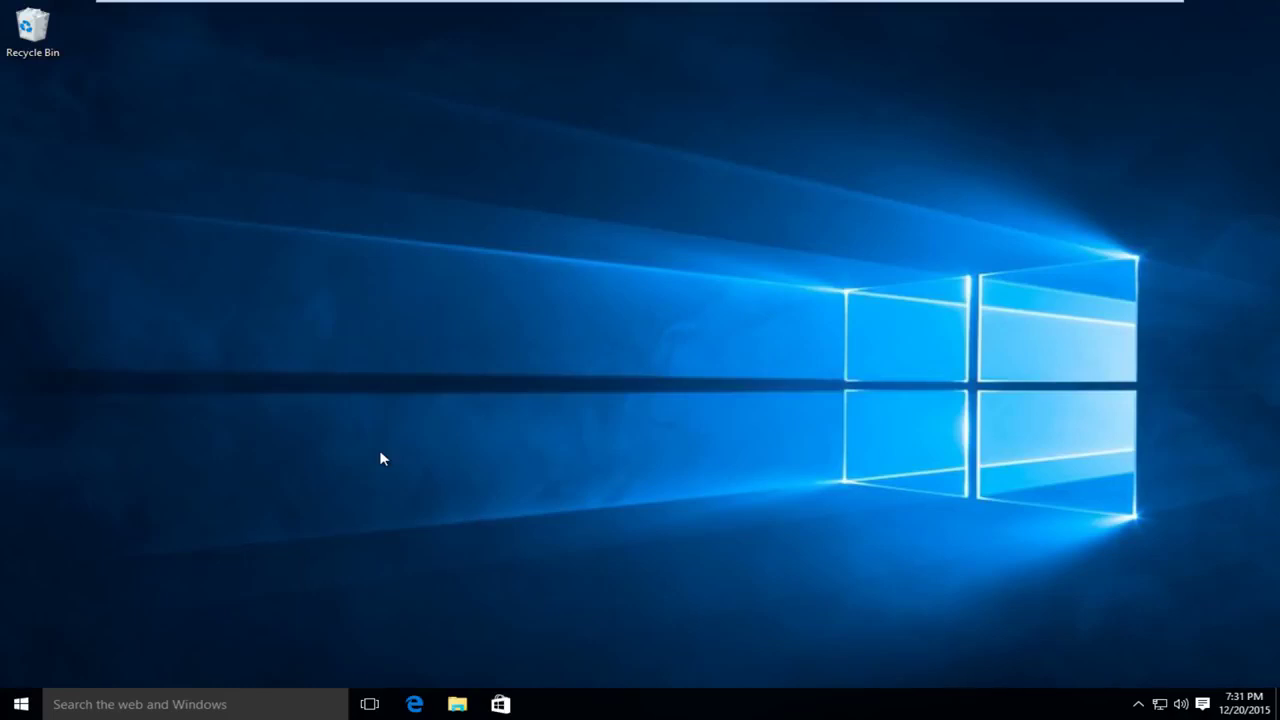
# Step: Search for 'windows powershell' and run Windows PowerShell as administrator
pyautogui.click(153, 700)
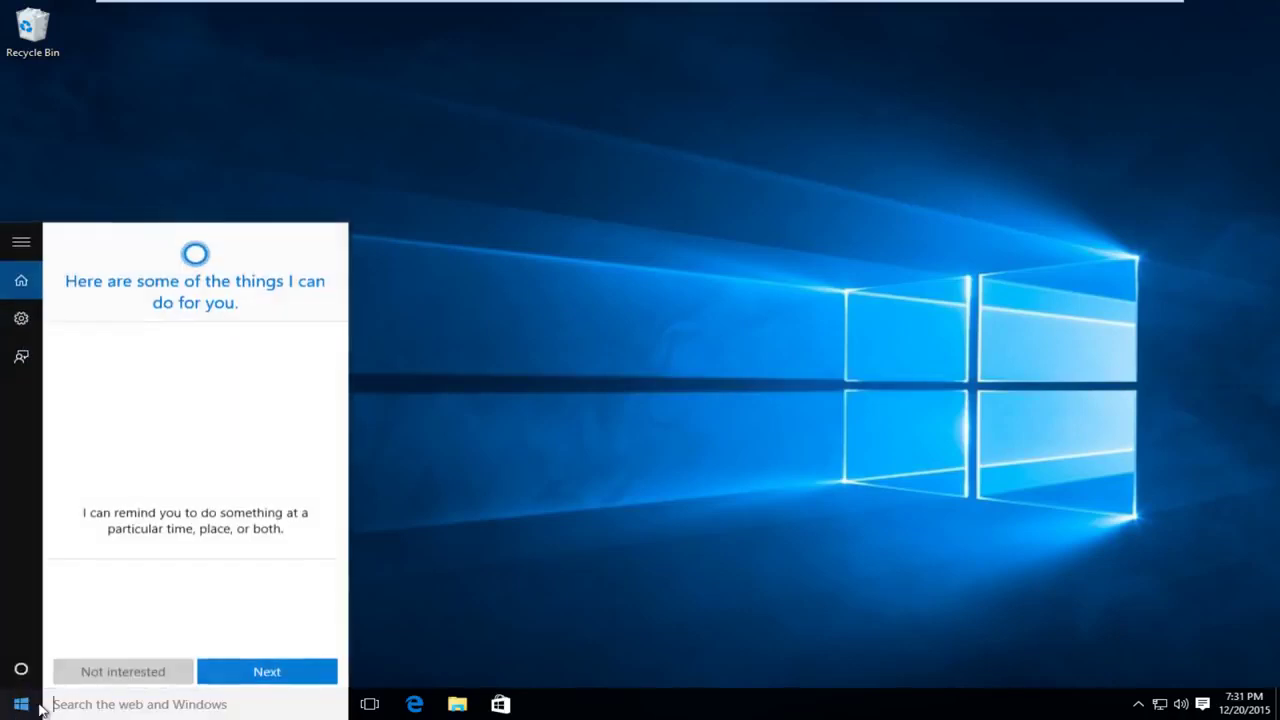
pyautogui.write('windows')
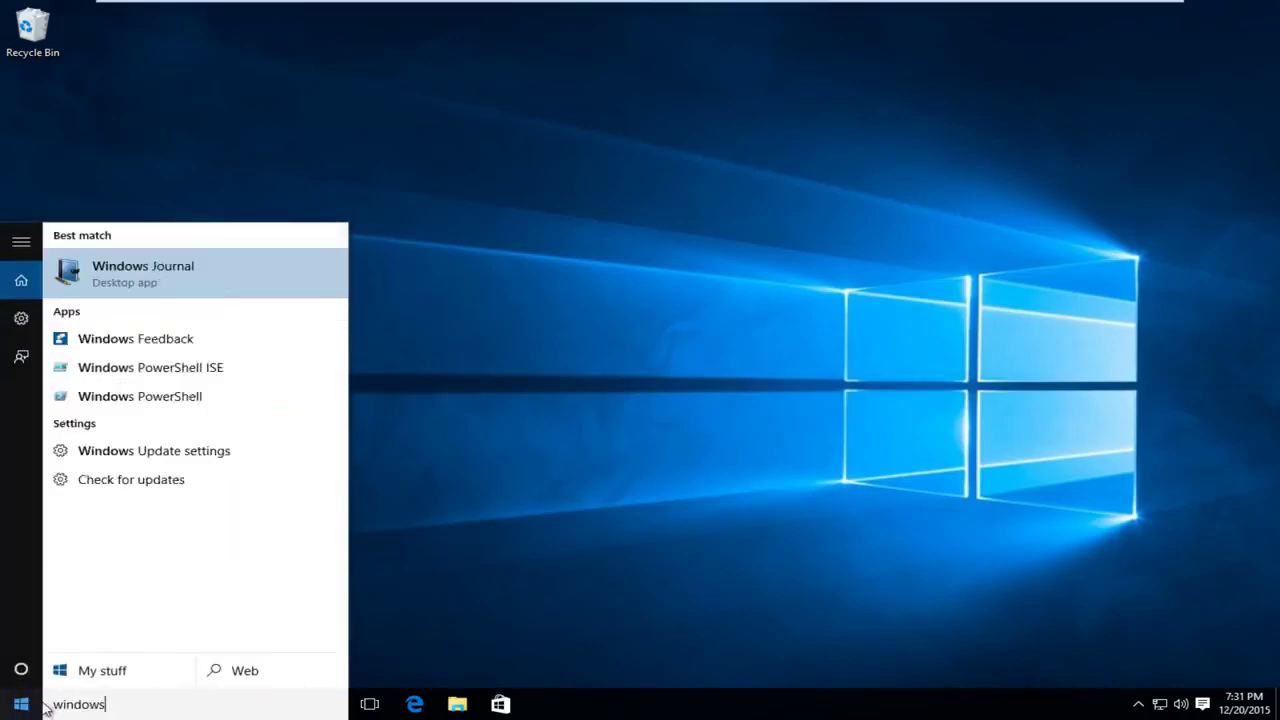
pyautogui.write(' powershell')
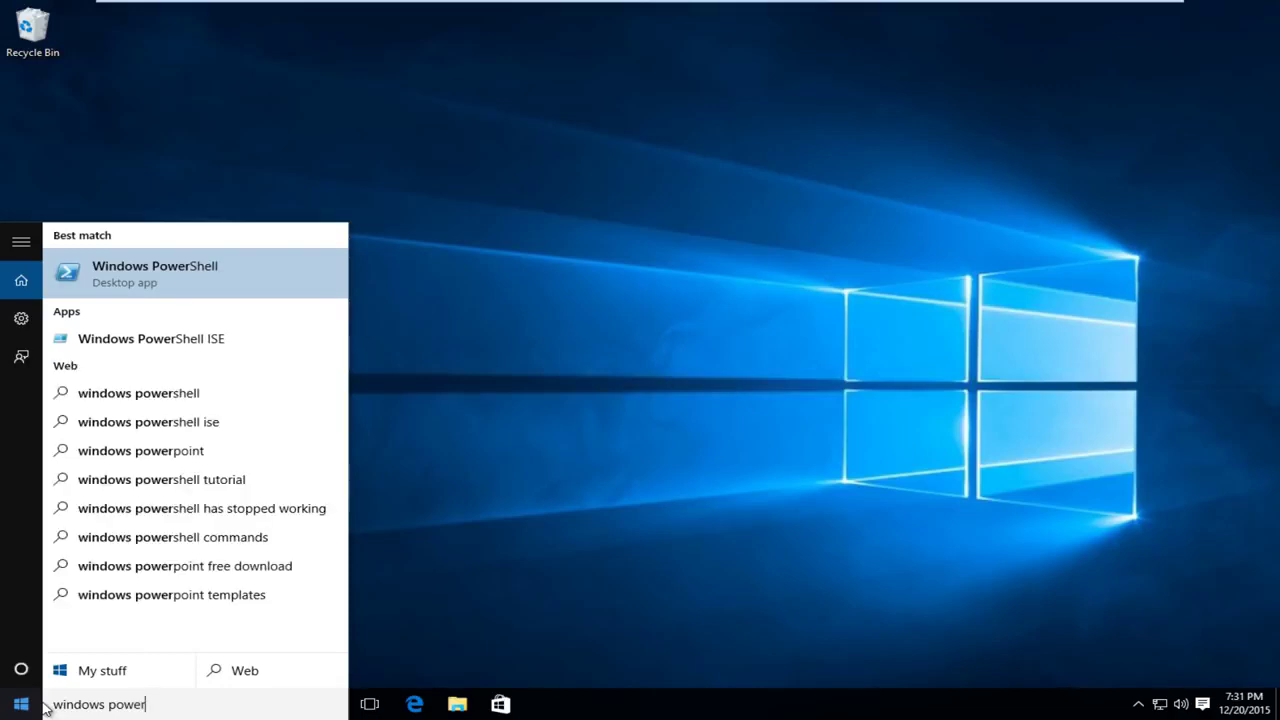
pyautogui.rightClick(146, 272)
pyautogui.click(142, 273)
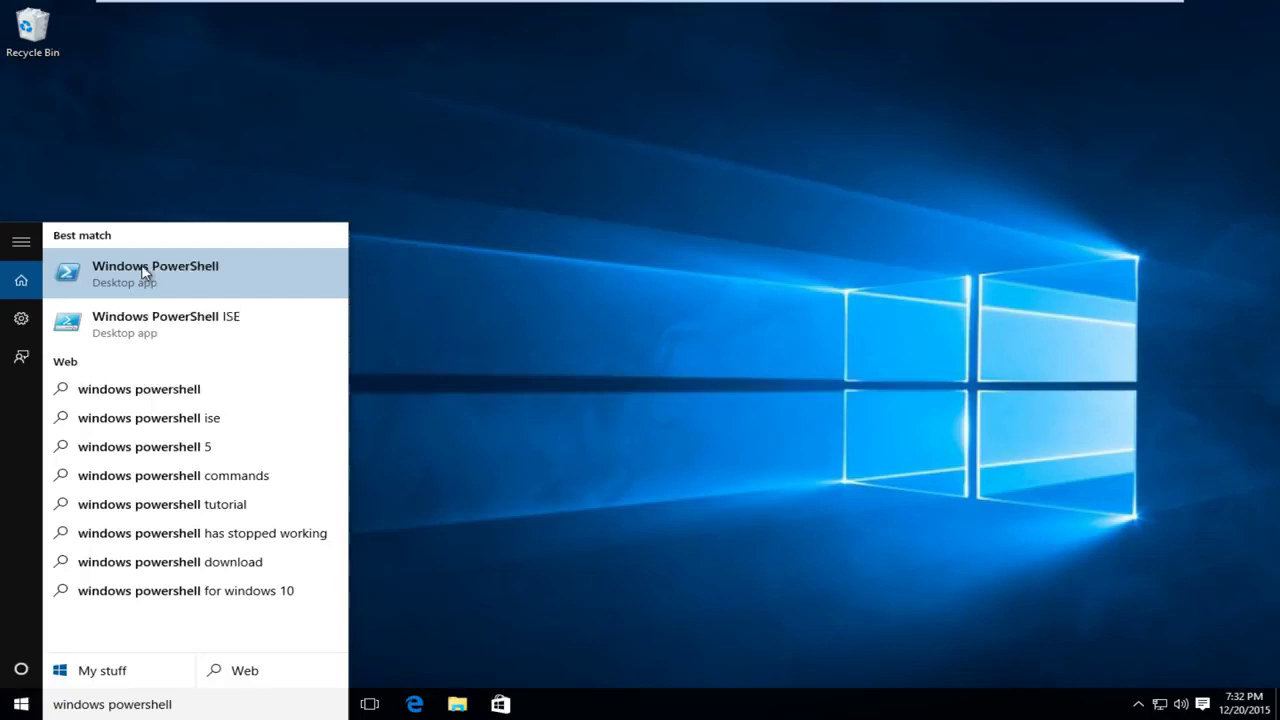
pyautogui.rightClick(143, 268)
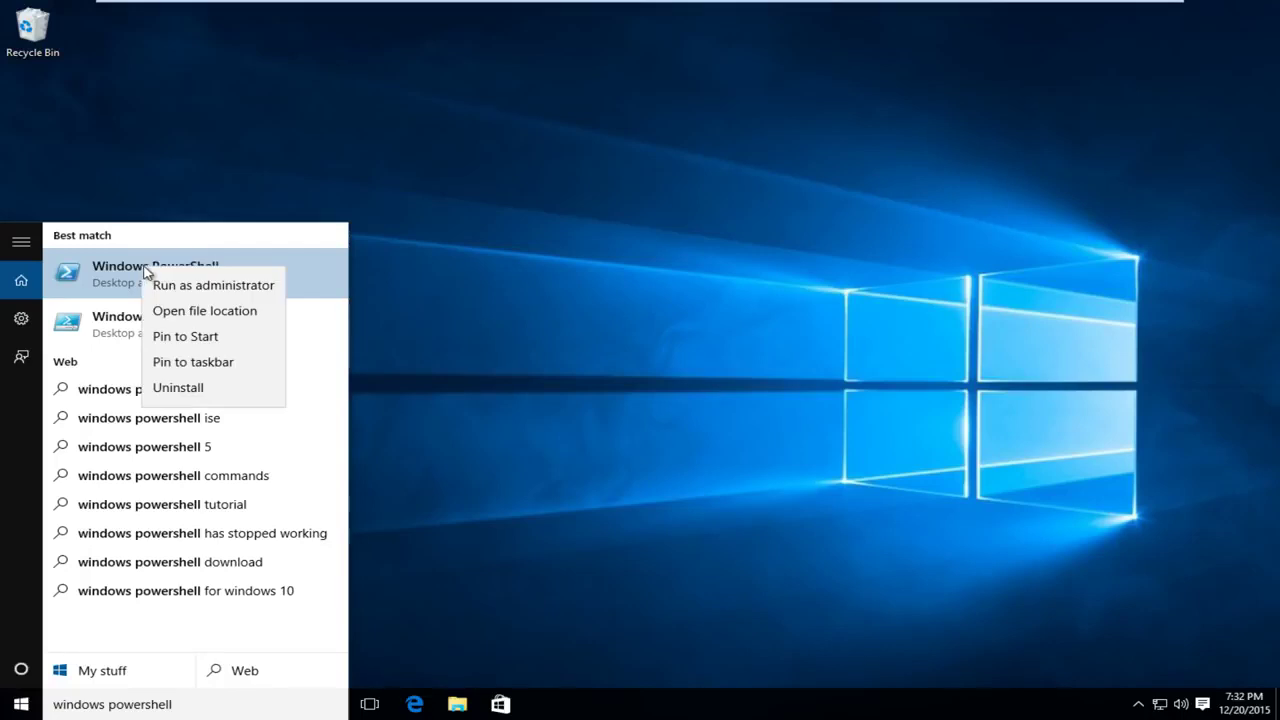
pyautogui.click(224, 287)
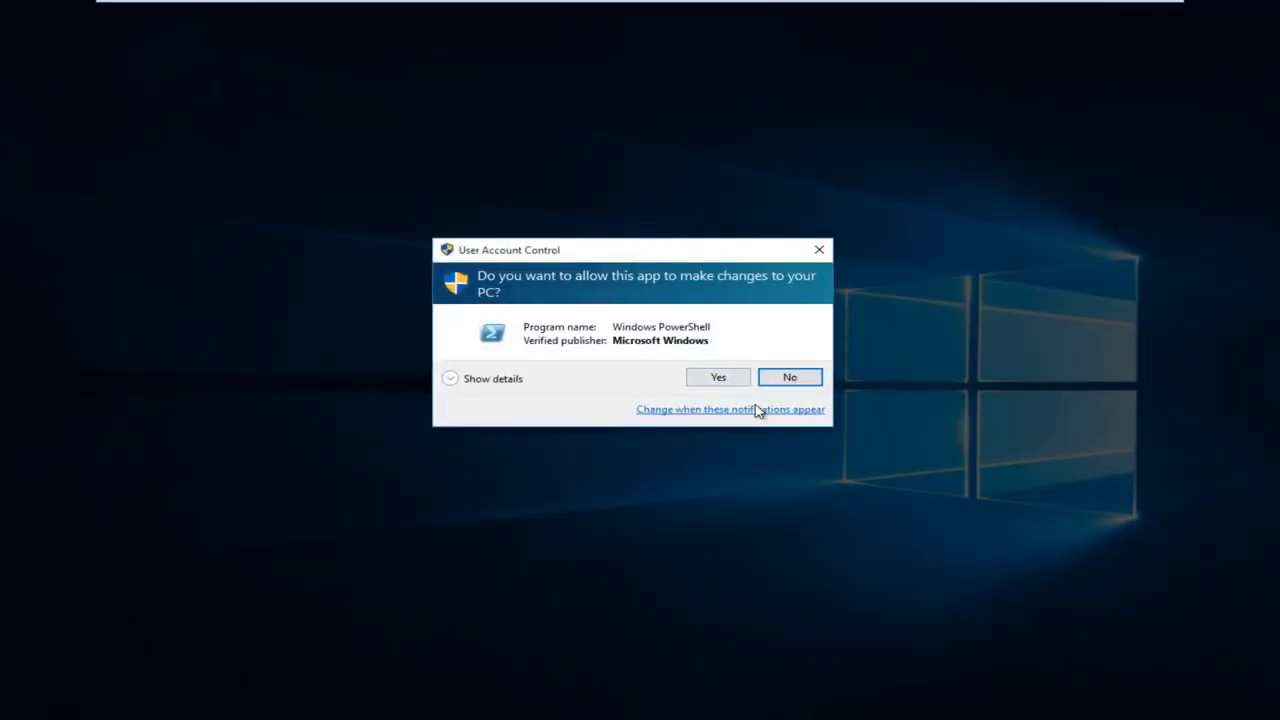
# Step: Allow PowerShell admin access, paste and run the Edge Add-AppxPackage -Register command, then close
pyautogui.click(720, 381)
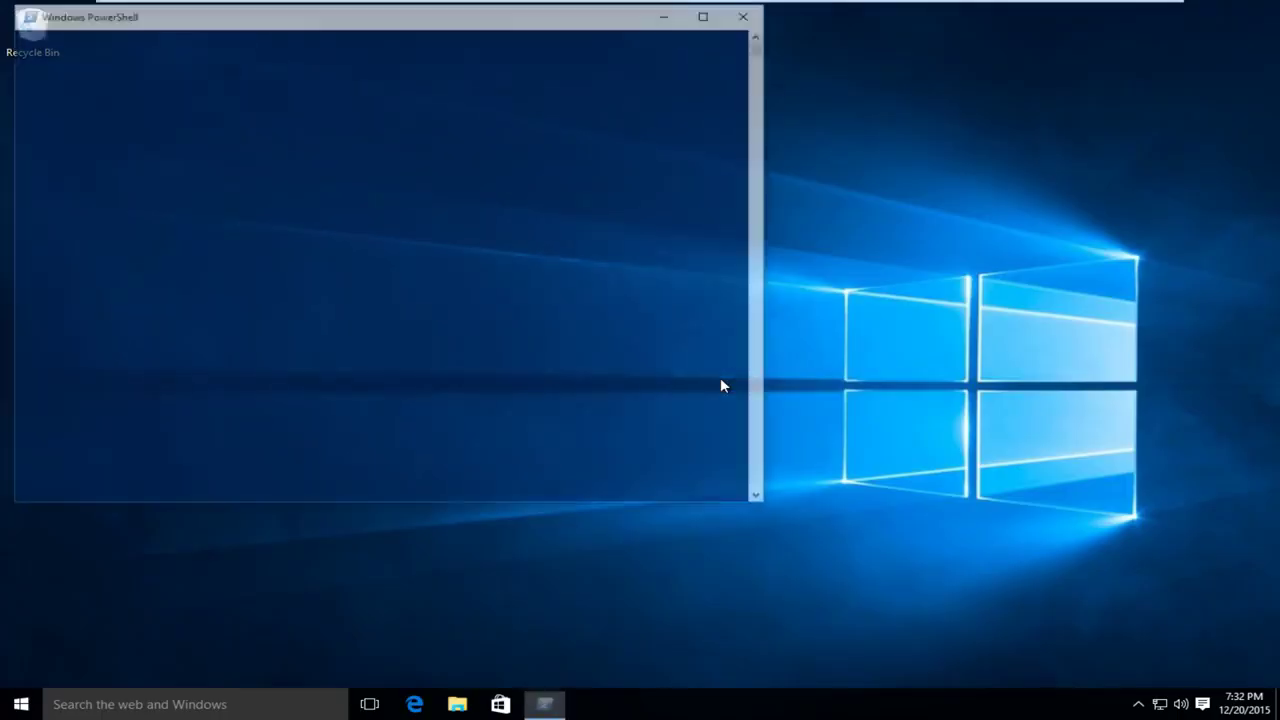
pyautogui.moveTo(140, 18); pyautogui.dragTo(265, 40)
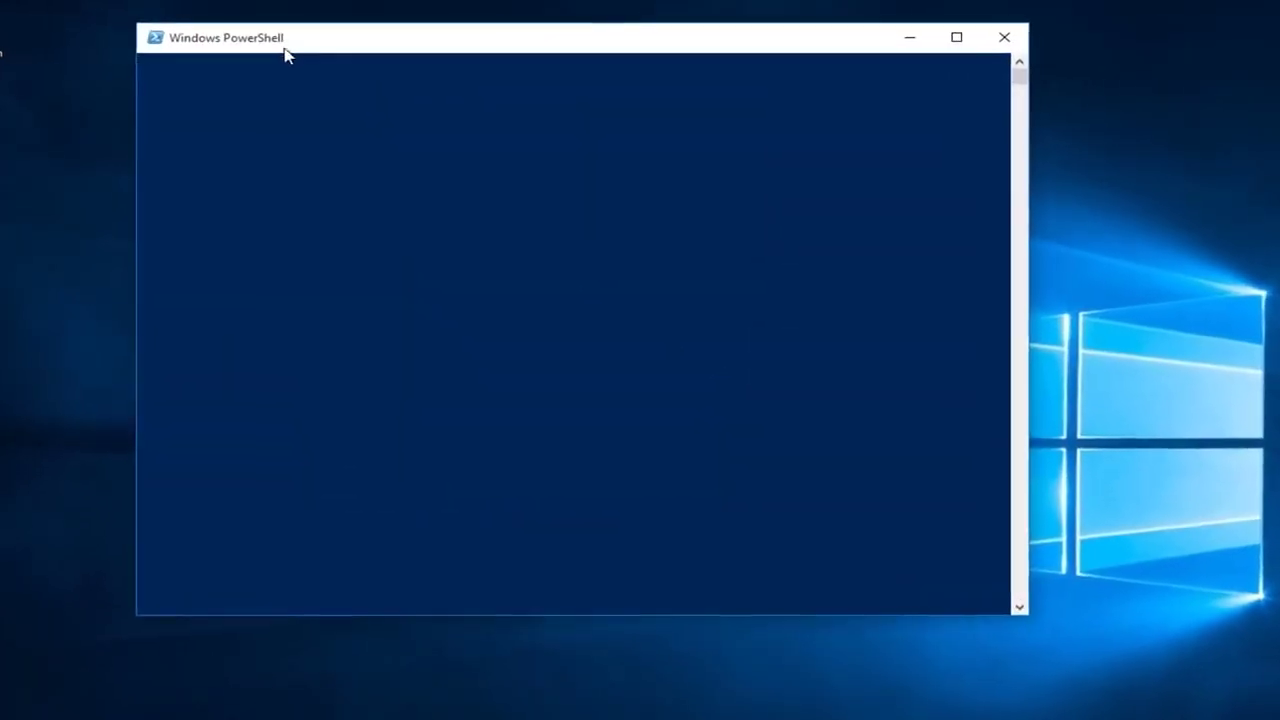
pyautogui.click(246, 84)
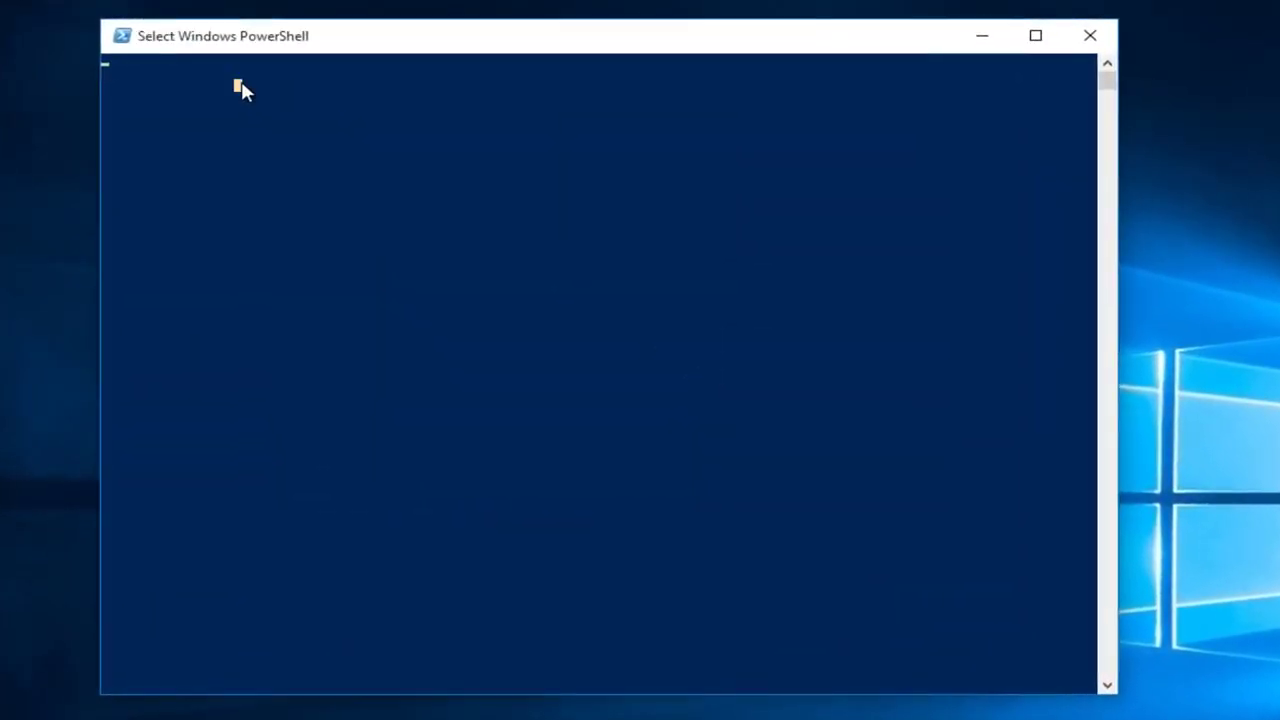
pyautogui.click(166, 73)
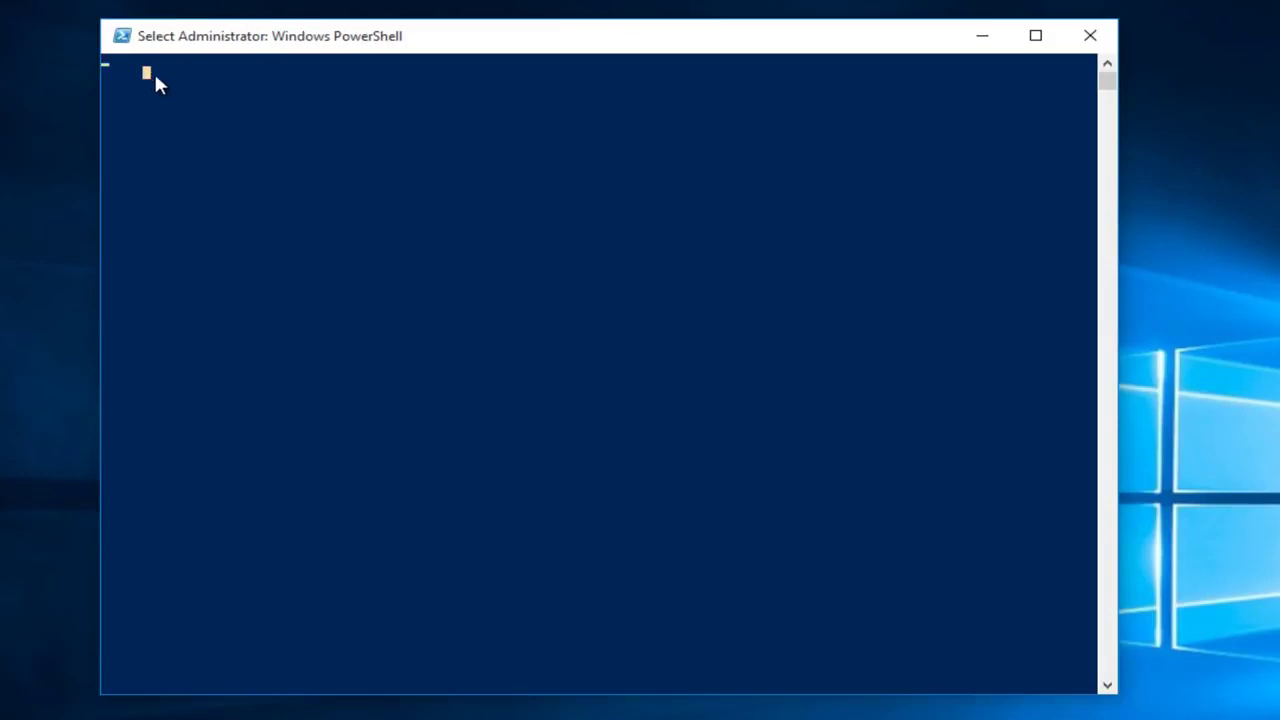
pyautogui.press('Escape')
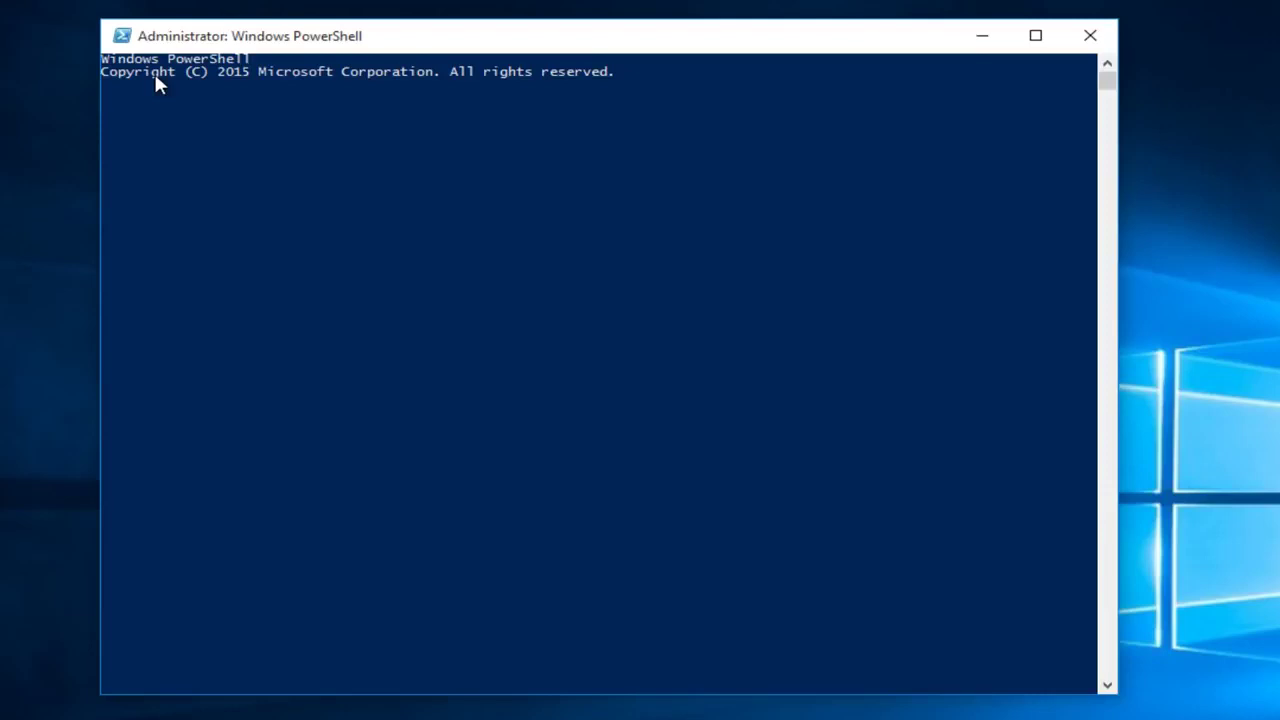
pyautogui.click(310, 102)
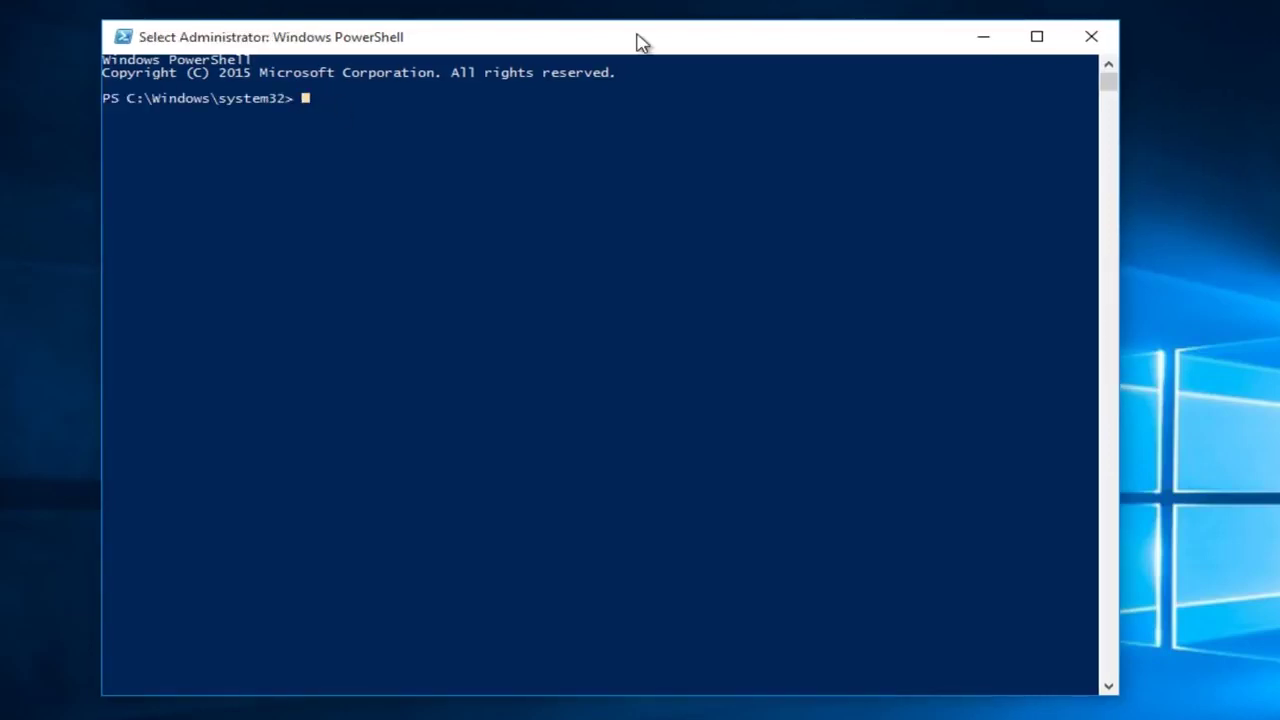
pyautogui.write('Get-AppXPackage -AllUsers -Name Microsoft.MicrosoftEdge | Foreach {Add-AppxPackage -DisableDevelopmentMode -Register "$($_.InstallLocation)\\AppXManifest.xml" -Verbose}')
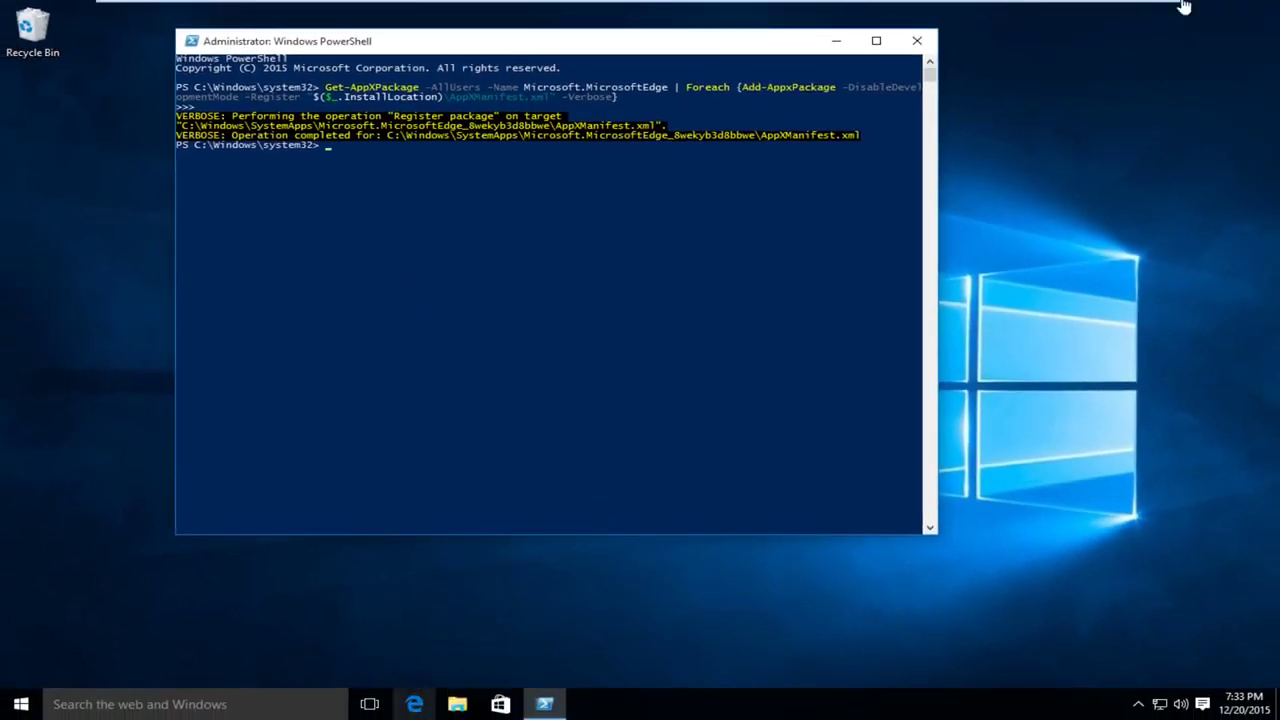
pyautogui.click(916, 40)
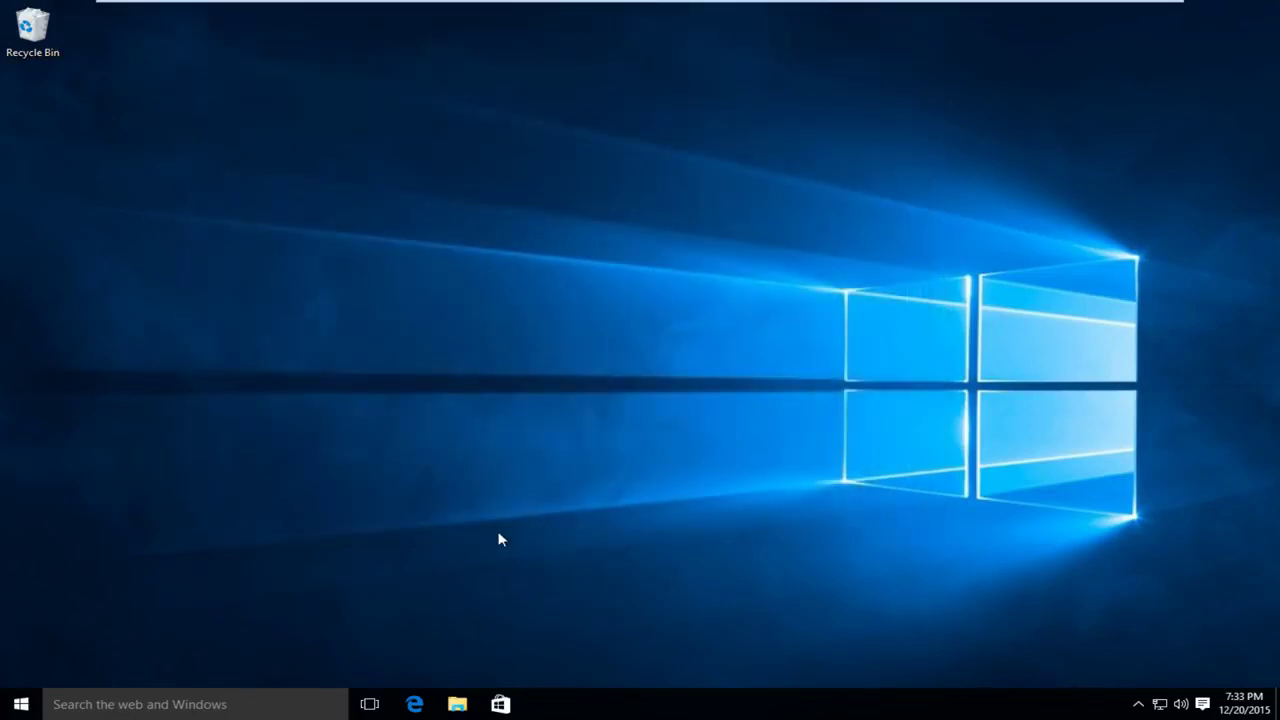
# Step: Launch Microsoft Edge from the taskbar and move its window to the right
pyautogui.click(416, 706)
pyautogui.moveTo(423, 46); pyautogui.dragTo(480, 46)
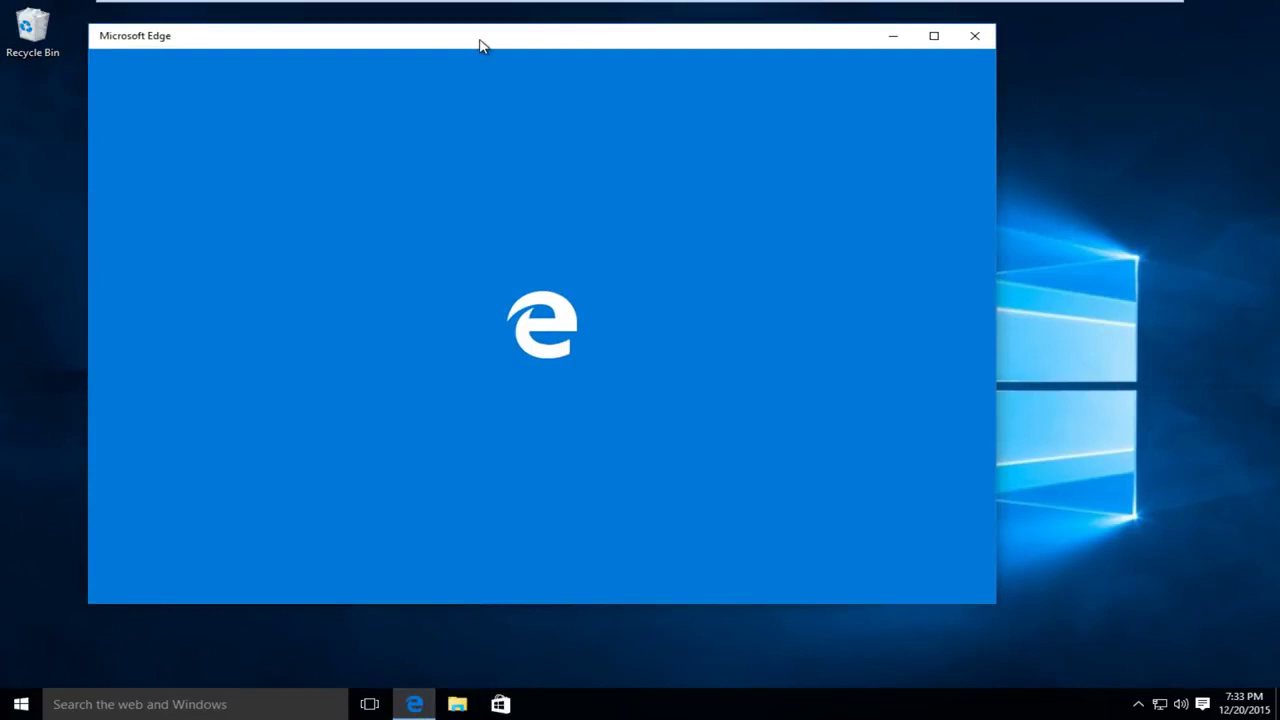